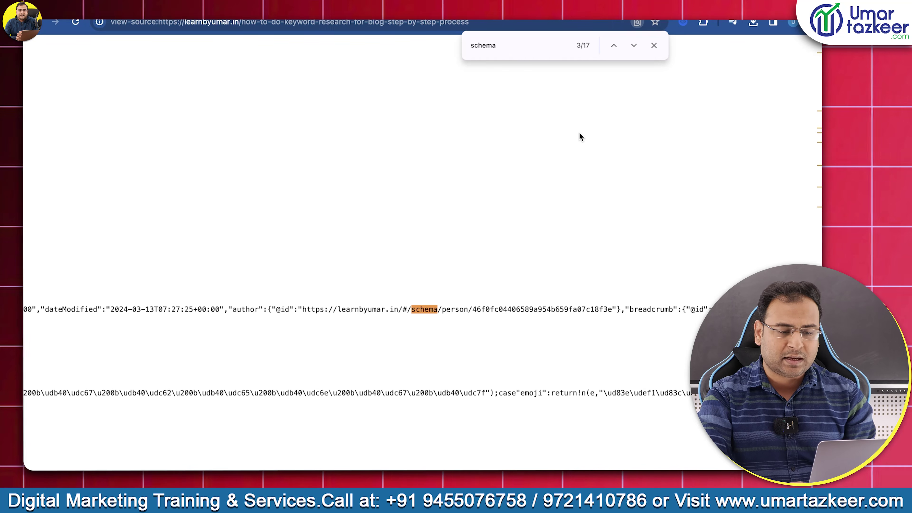
Go to the next "schema" match in the blog post's page source and close the search.
{"action": "left_click", "coordinate": [634, 45]}
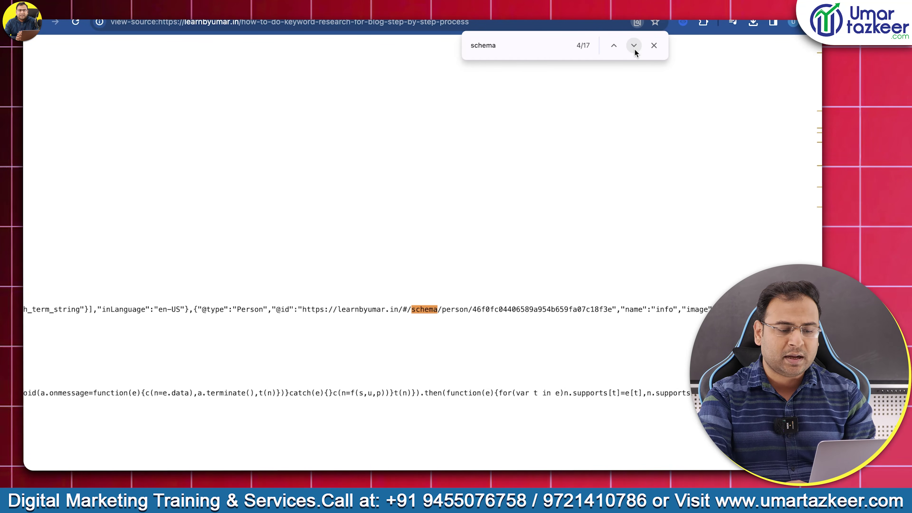
{"action": "left_click", "coordinate": [654, 45]}
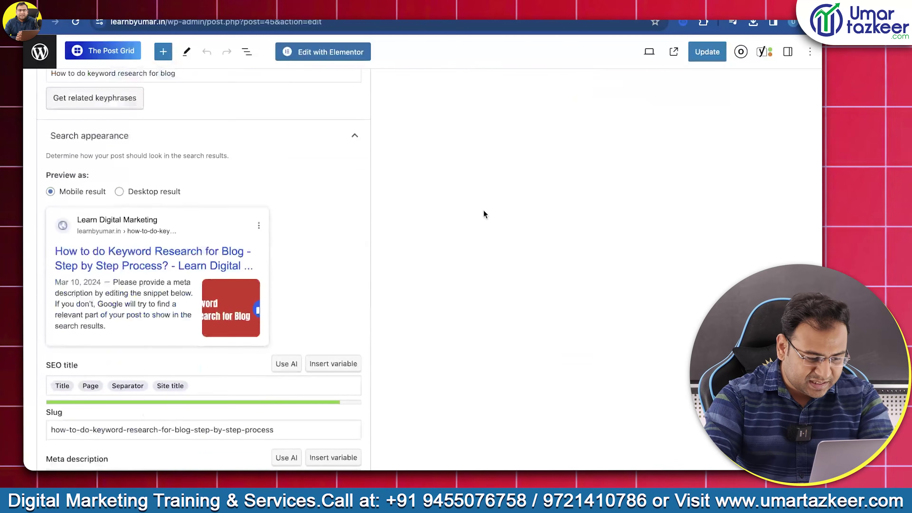
Open the post's Yoast SEO schema settings in WordPress and review the page type and article type options.
{"action": "scroll", "coordinate": [484, 214], "scroll_direction": "up", "scroll_amount": 3}
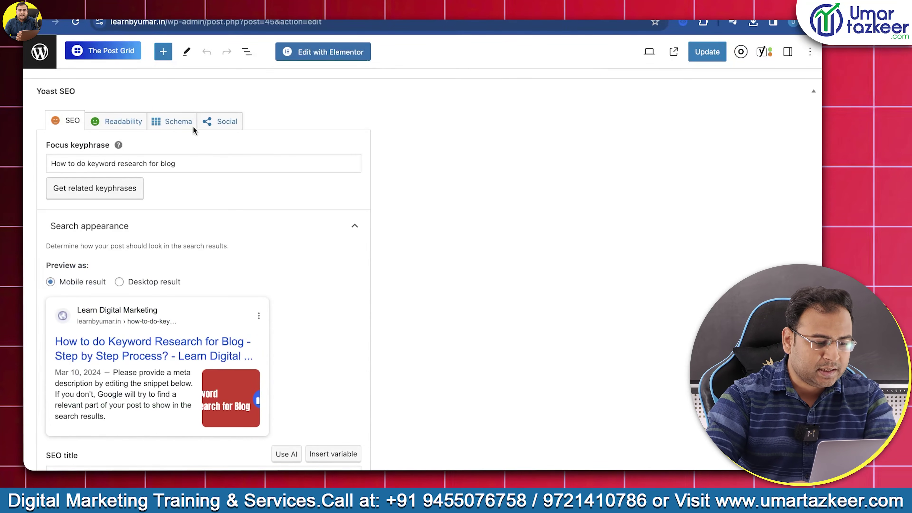
{"action": "left_click", "coordinate": [180, 123]}
{"action": "scroll", "coordinate": [193, 130], "scroll_direction": "up", "scroll_amount": 4}
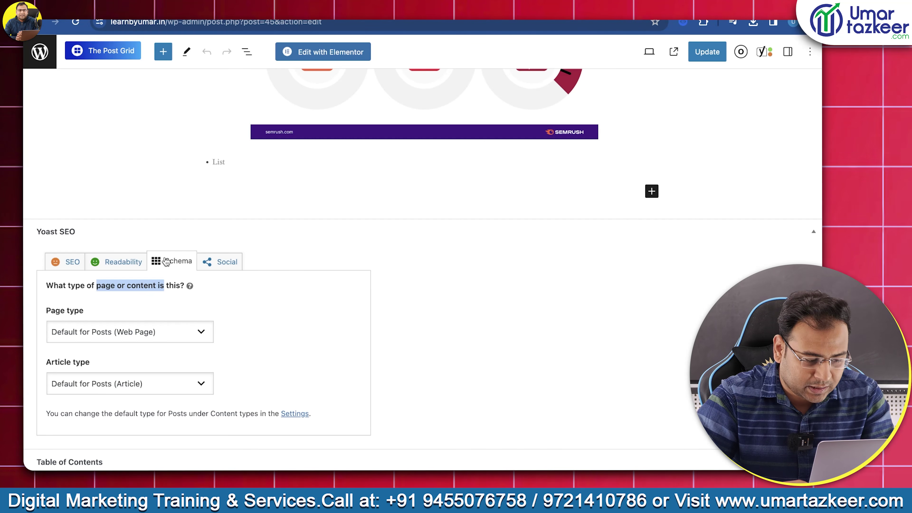
Return to the Yoast SEO settings of the post and review the focus keyphrase and search appearance preview.
{"action": "left_click", "coordinate": [65, 262]}
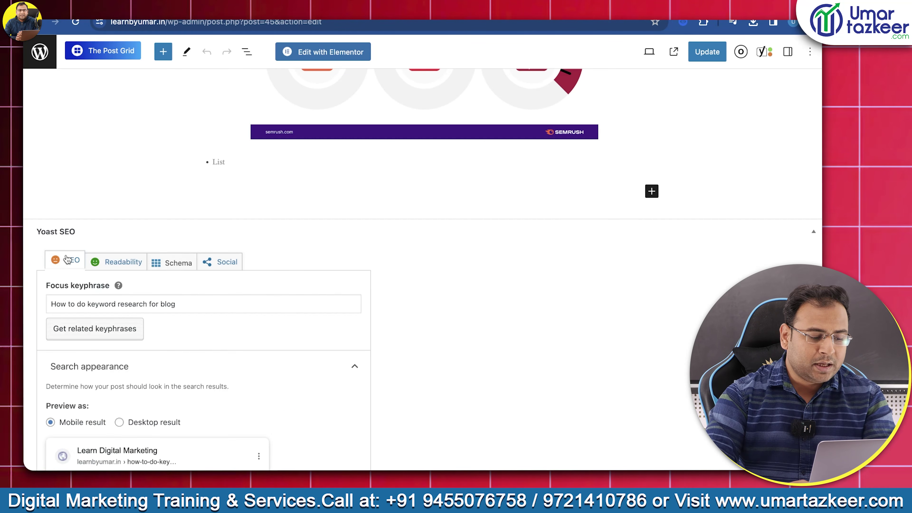
{"action": "scroll", "coordinate": [184, 340], "scroll_direction": "down", "scroll_amount": 2}
{"action": "scroll", "coordinate": [183, 340], "scroll_direction": "down", "scroll_amount": 2}
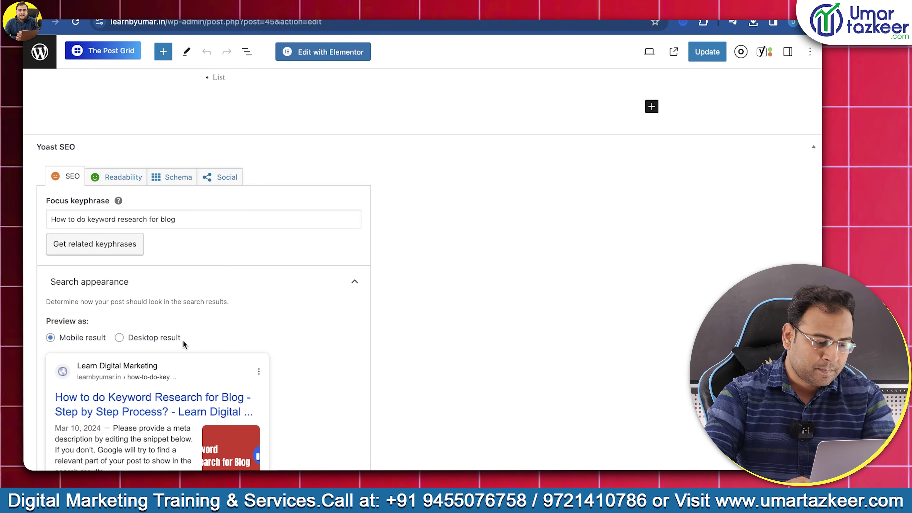
{"action": "scroll", "coordinate": [184, 340], "scroll_direction": "down", "scroll_amount": 3}
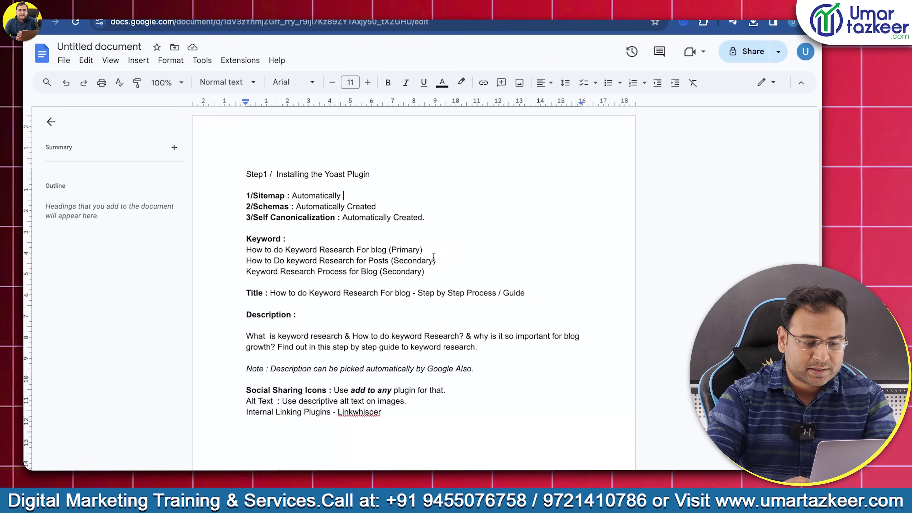
In the Google Docs notes, examine the primary and secondary keywords listed under Keyword.
{"action": "scroll", "coordinate": [289, 249], "scroll_direction": "down", "scroll_amount": 1}
{"action": "scroll", "coordinate": [289, 249], "scroll_direction": "up", "scroll_amount": 1}
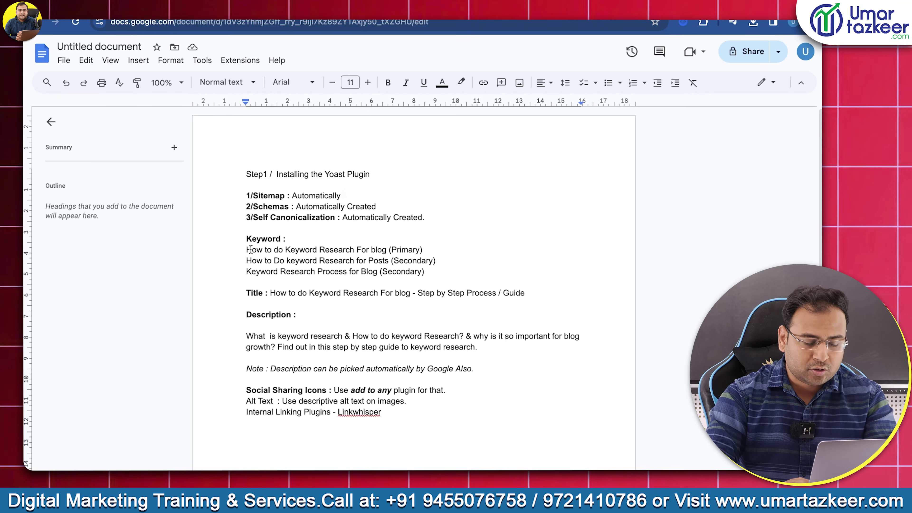
{"action": "left_click_drag", "start_coordinate": [247, 249], "coordinate": [347, 249]}
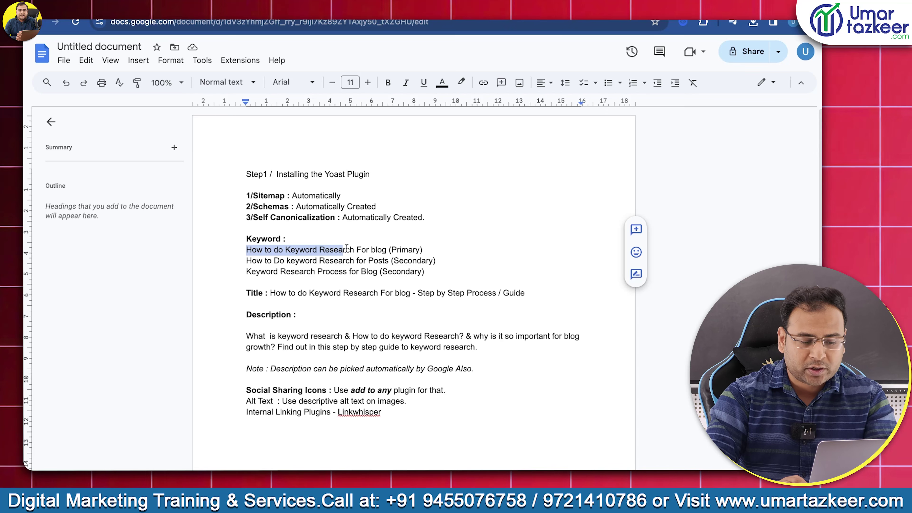
{"action": "left_click", "coordinate": [380, 247]}
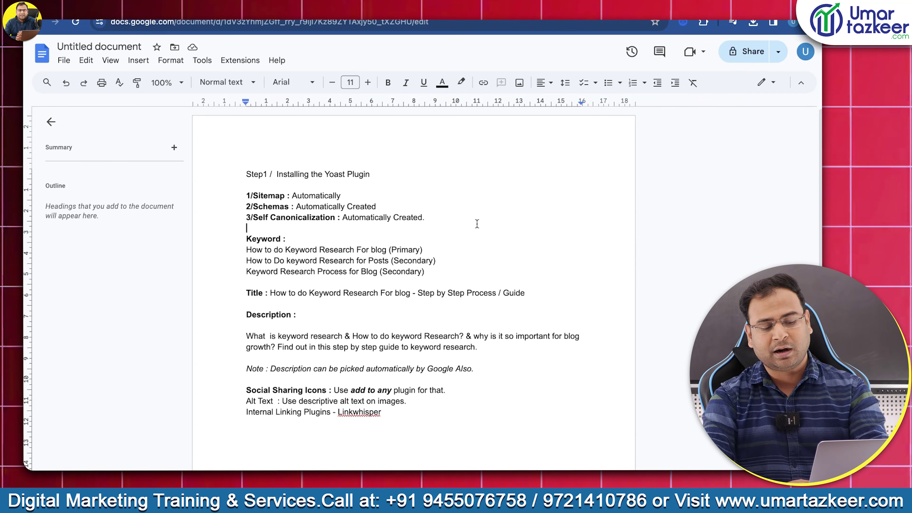
{"action": "left_click_drag", "start_coordinate": [246, 250], "coordinate": [318, 250]}
{"action": "left_click", "coordinate": [291, 239]}
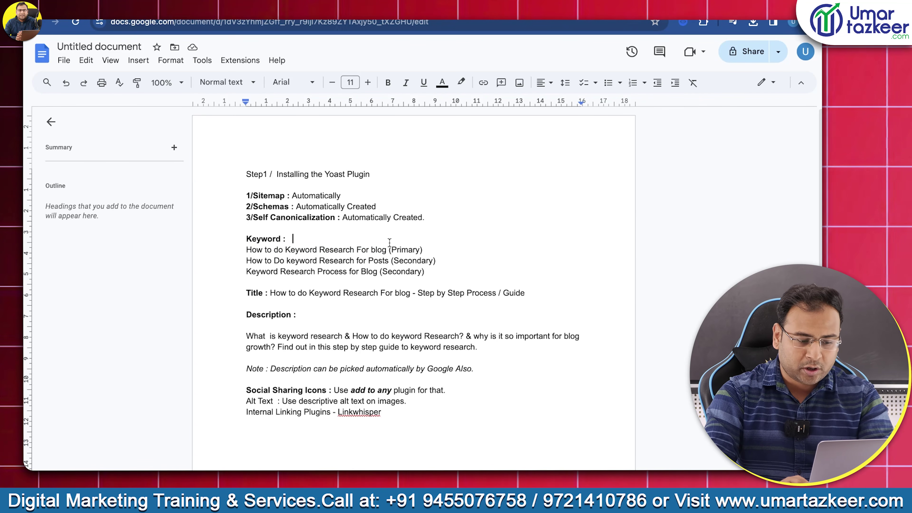
{"action": "left_click_drag", "start_coordinate": [246, 249], "coordinate": [388, 248]}
{"action": "double_click", "coordinate": [343, 283]}
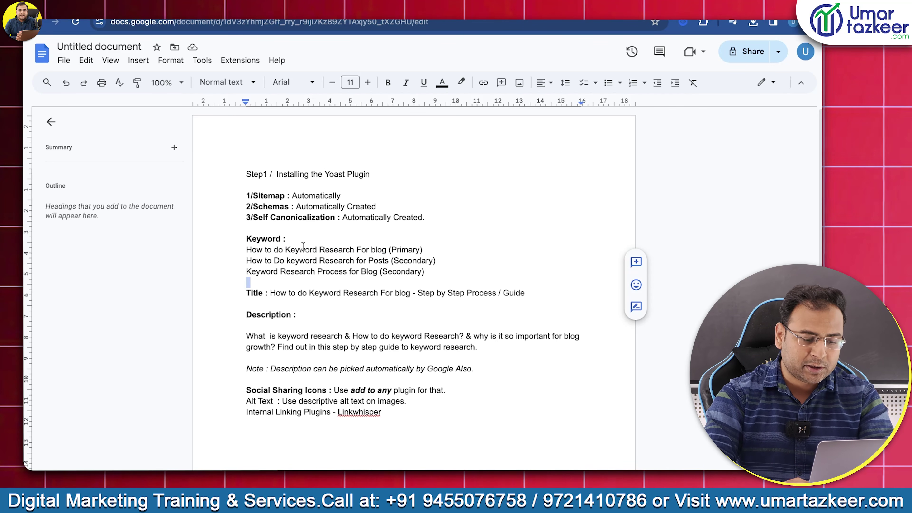
{"action": "left_click_drag", "start_coordinate": [304, 248], "coordinate": [352, 248]}
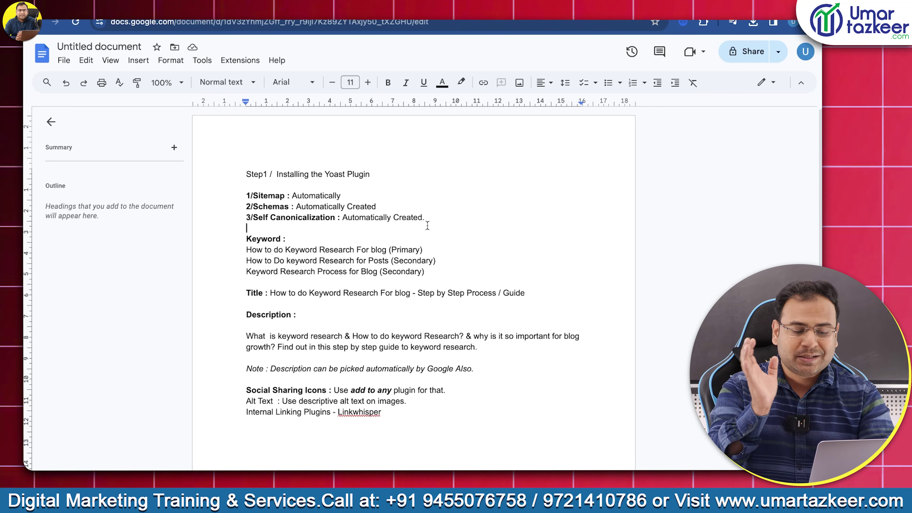
{"action": "left_click_drag", "start_coordinate": [346, 262], "coordinate": [314, 272]}
{"action": "left_click", "coordinate": [357, 281]}
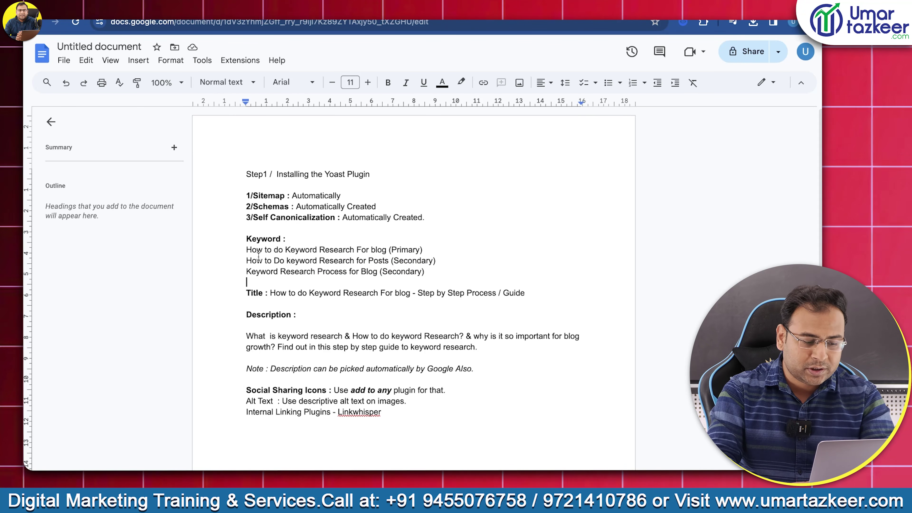
{"action": "left_click_drag", "start_coordinate": [246, 250], "coordinate": [451, 253]}
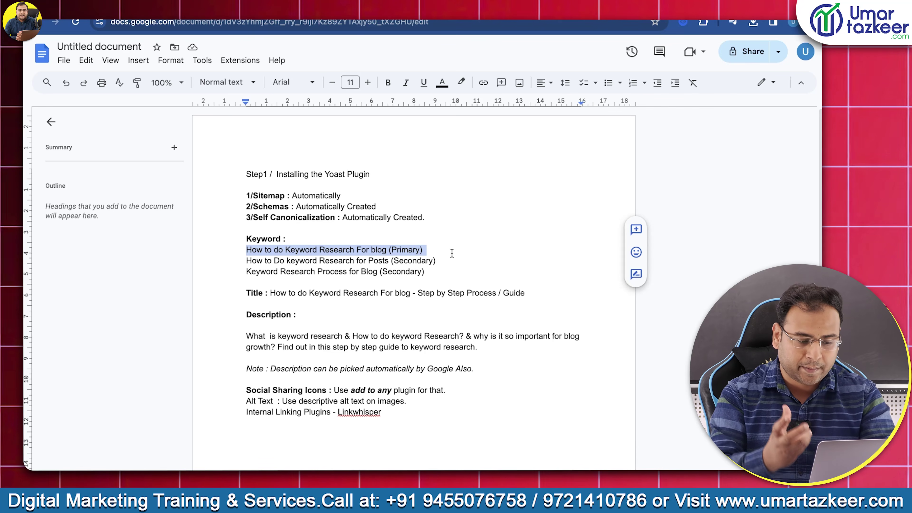
{"action": "left_click", "coordinate": [435, 261]}
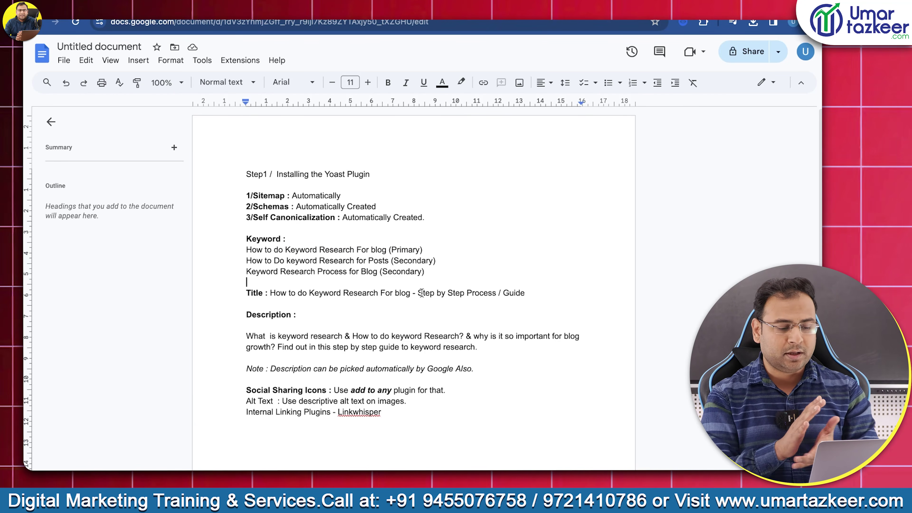
Switch back to the WordPress post editor and review the Yoast focus keyphrase, SEO title, slug and meta description fields.
{"action": "left_click", "coordinate": [662, 21]}
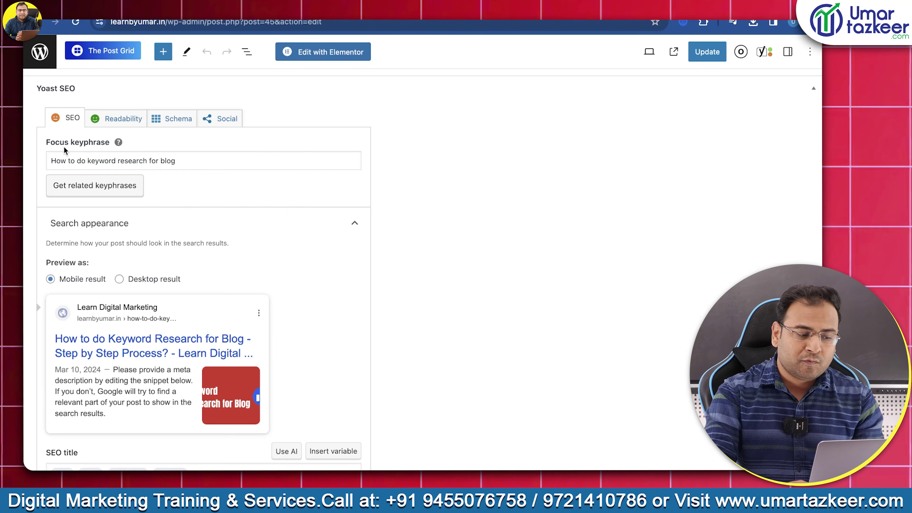
{"action": "triple_click", "coordinate": [61, 159]}
{"action": "scroll", "coordinate": [133, 177], "scroll_direction": "down", "scroll_amount": 1}
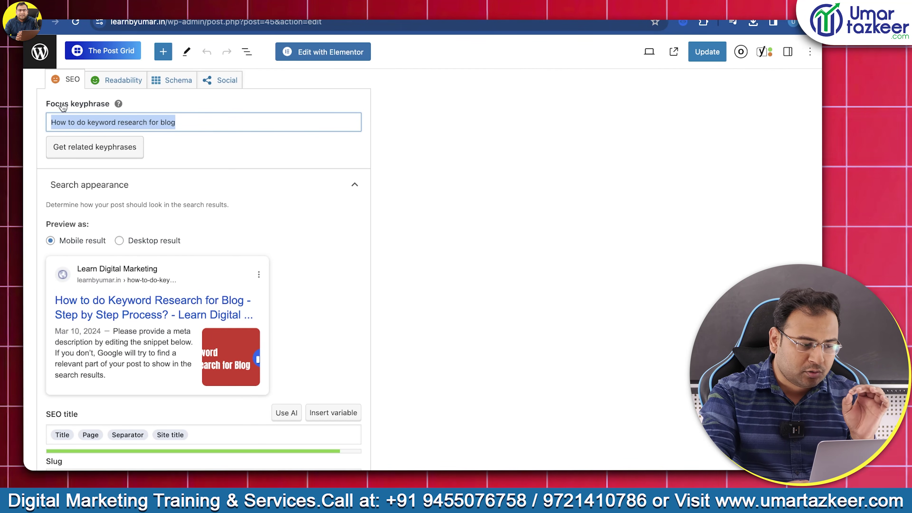
{"action": "scroll", "coordinate": [145, 239], "scroll_direction": "down", "scroll_amount": 5}
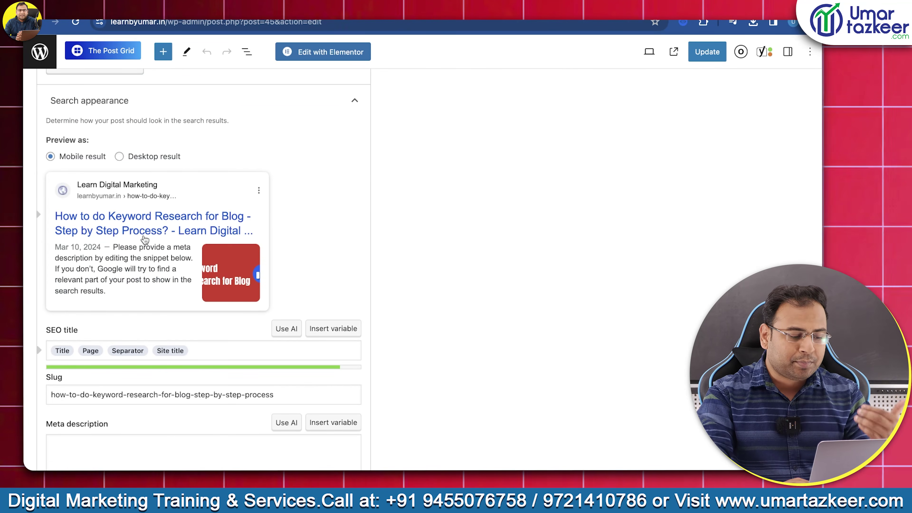
{"action": "scroll", "coordinate": [145, 240], "scroll_direction": "down", "scroll_amount": 3}
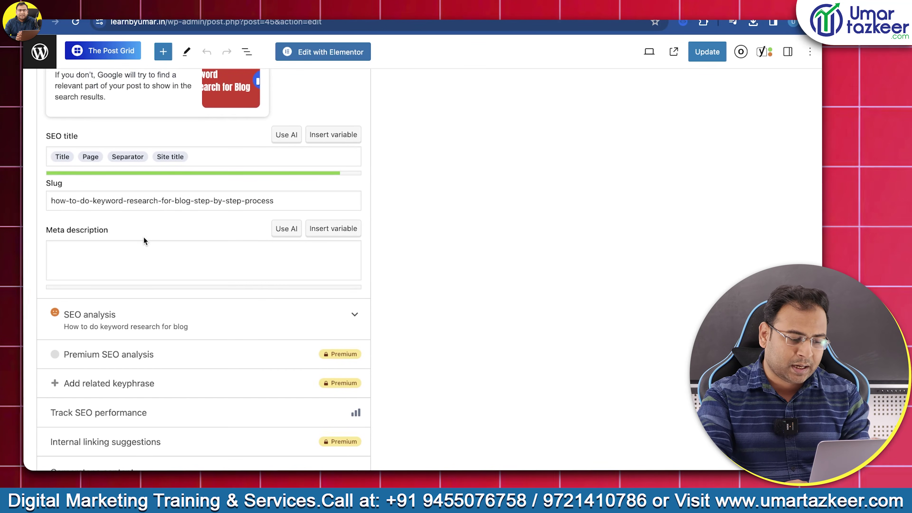
Expand the Yoast SEO analysis and examine its problems, improvements and good results for the focus keyphrase.
{"action": "left_click", "coordinate": [135, 322]}
{"action": "scroll", "coordinate": [210, 326], "scroll_direction": "down", "scroll_amount": 6}
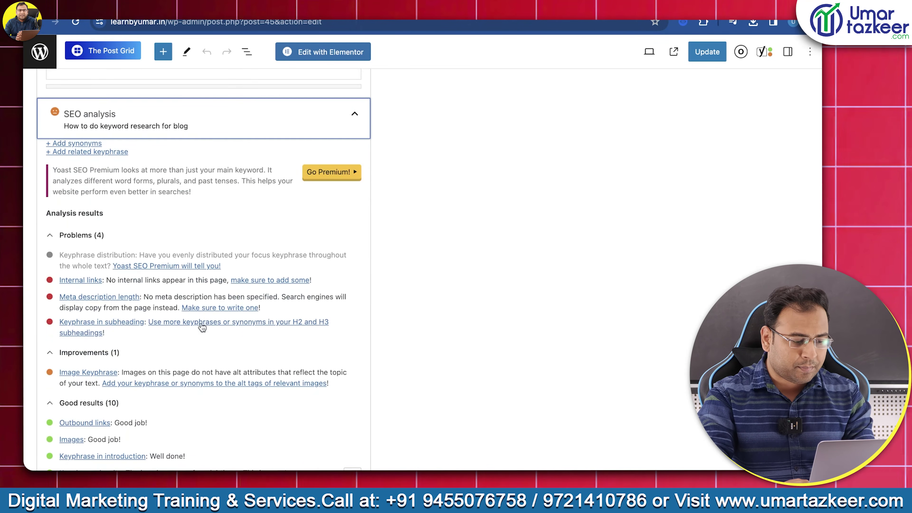
{"action": "scroll", "coordinate": [50, 331], "scroll_direction": "down", "scroll_amount": 3}
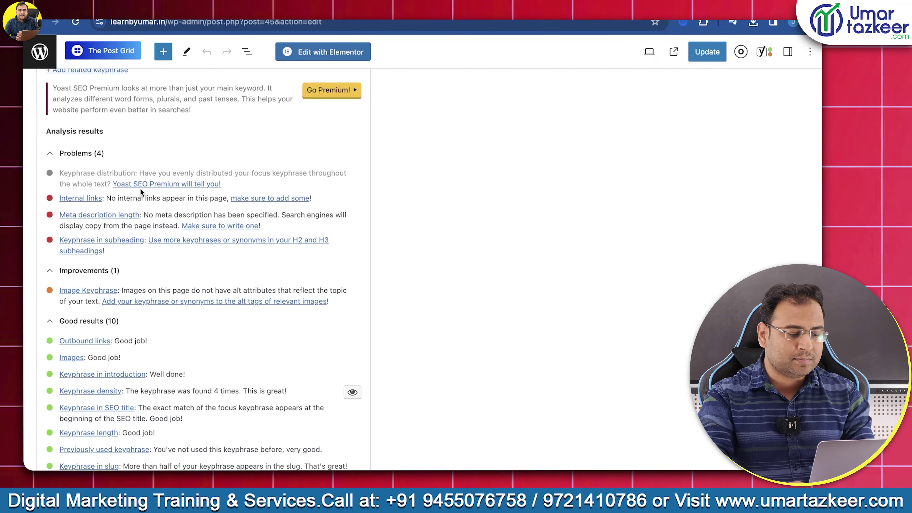
{"action": "scroll", "coordinate": [134, 401], "scroll_direction": "down", "scroll_amount": 4}
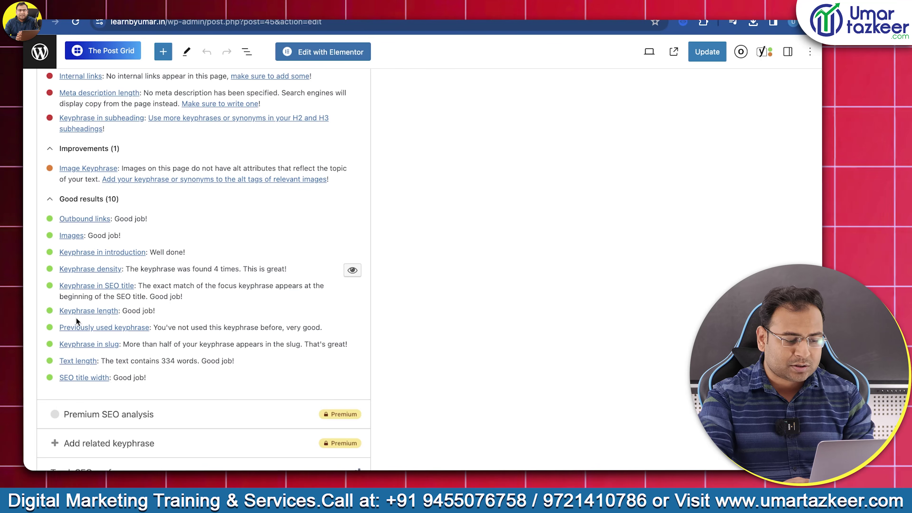
{"action": "scroll", "coordinate": [76, 358], "scroll_direction": "up", "scroll_amount": 5}
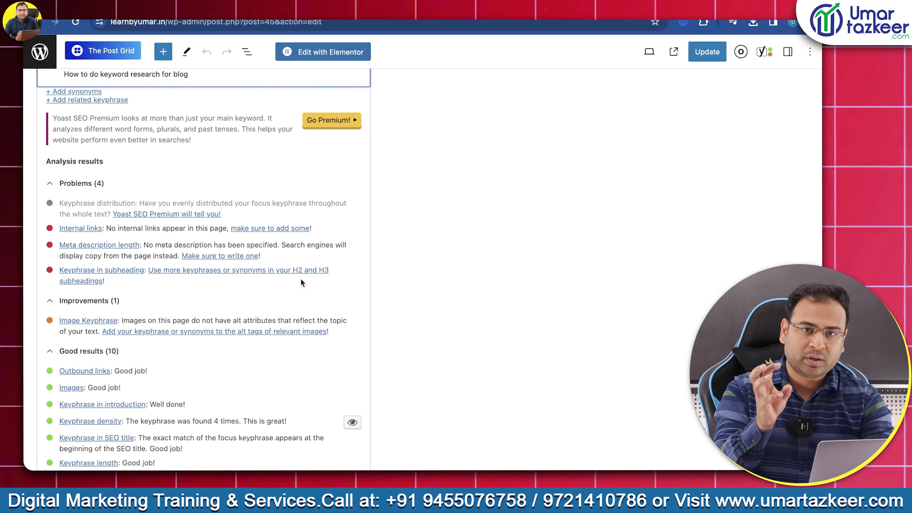
{"action": "scroll", "coordinate": [302, 280], "scroll_direction": "down", "scroll_amount": 3}
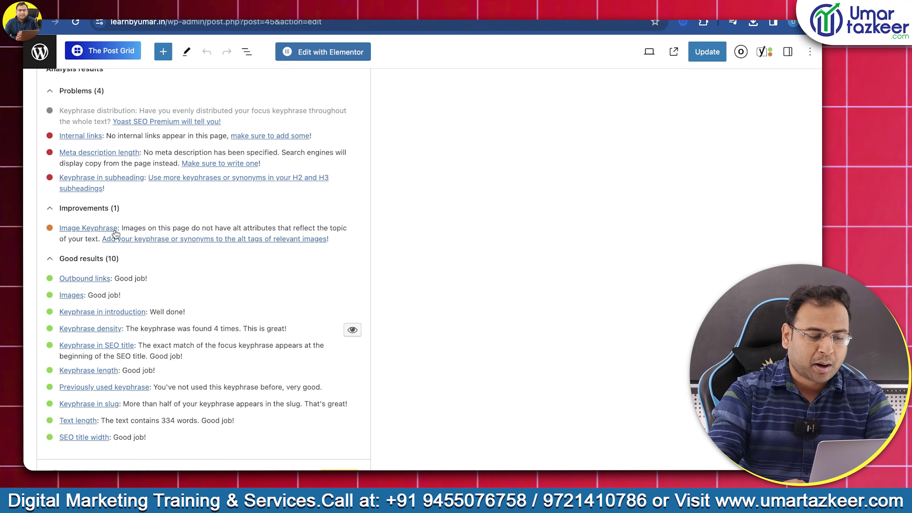
{"action": "scroll", "coordinate": [134, 271], "scroll_direction": "down", "scroll_amount": 2}
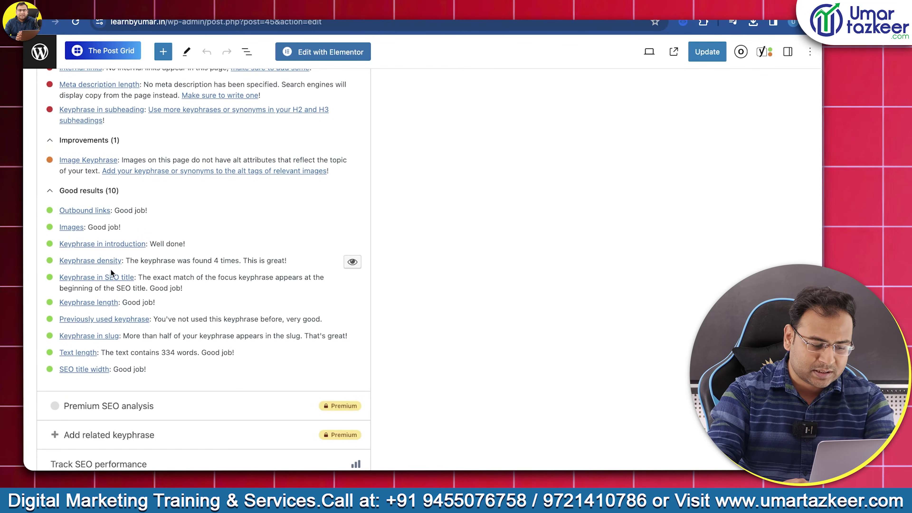
{"action": "scroll", "coordinate": [224, 332], "scroll_direction": "down", "scroll_amount": 5}
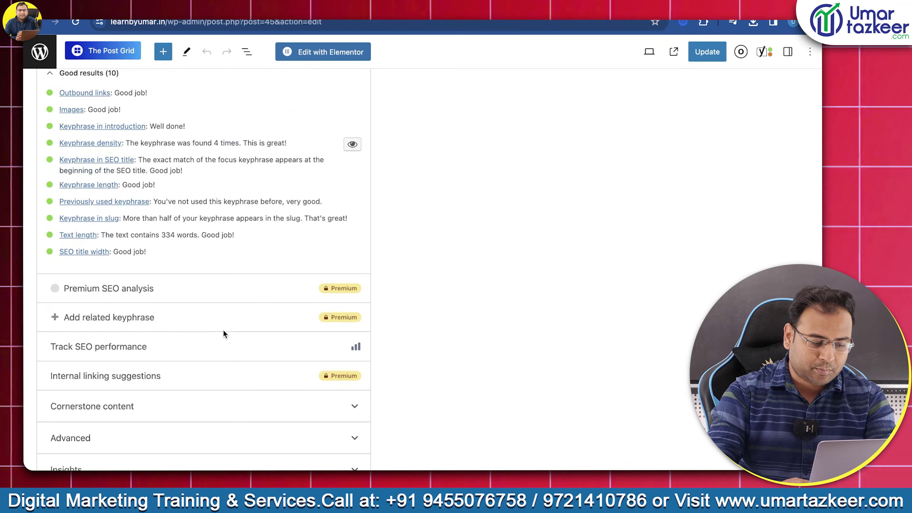
Expand the Advanced settings of Yoast SEO to view the search engine visibility options, and leave the post editor.
{"action": "left_click", "coordinate": [125, 386]}
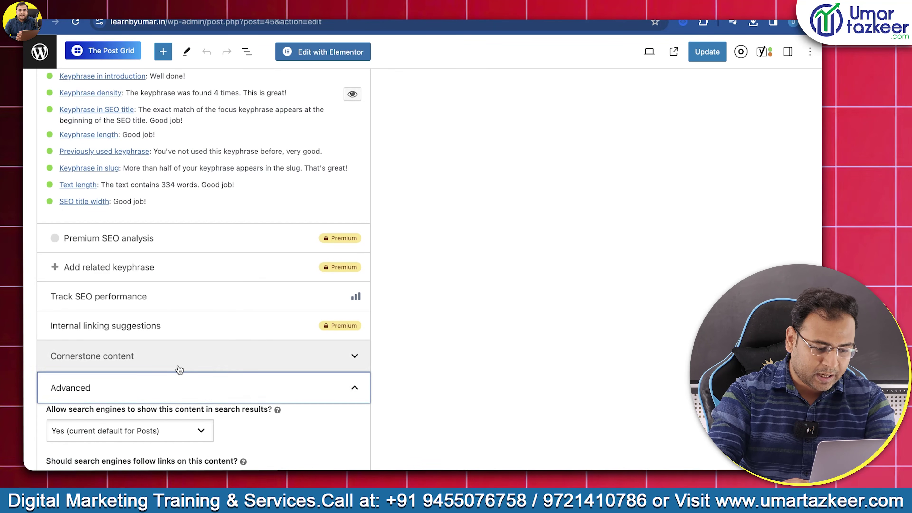
{"action": "scroll", "coordinate": [206, 316], "scroll_direction": "up", "scroll_amount": 15}
{"action": "key", "text": "ctrl+Tab"}
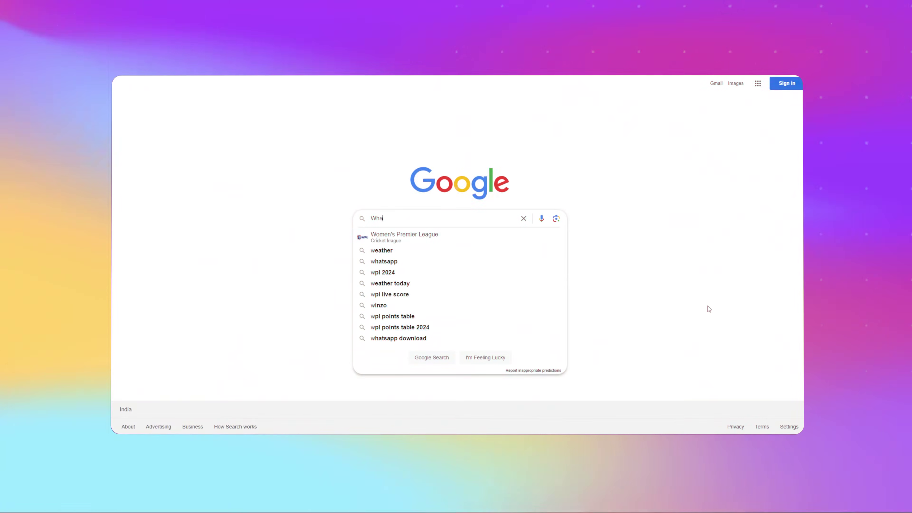
Search Google for "What is digital marketing" and paste the copied content into the Word Counter tool.
{"action": "type", "text": "hat is digital "}
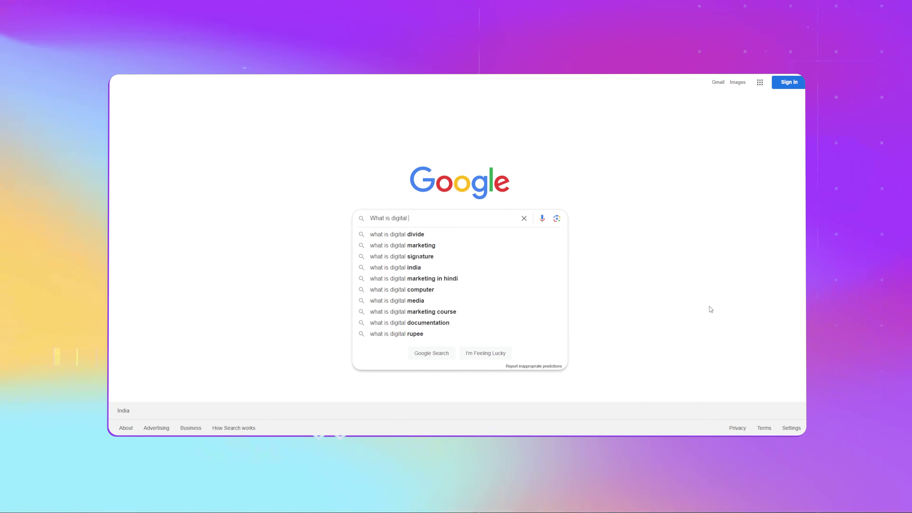
{"action": "type", "text": "marketing"}
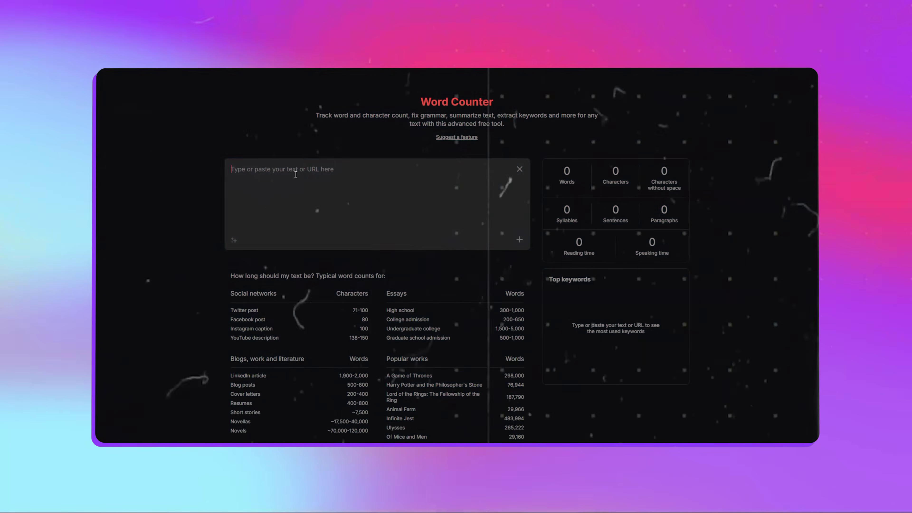
{"action": "key", "text": "ctrl+v"}
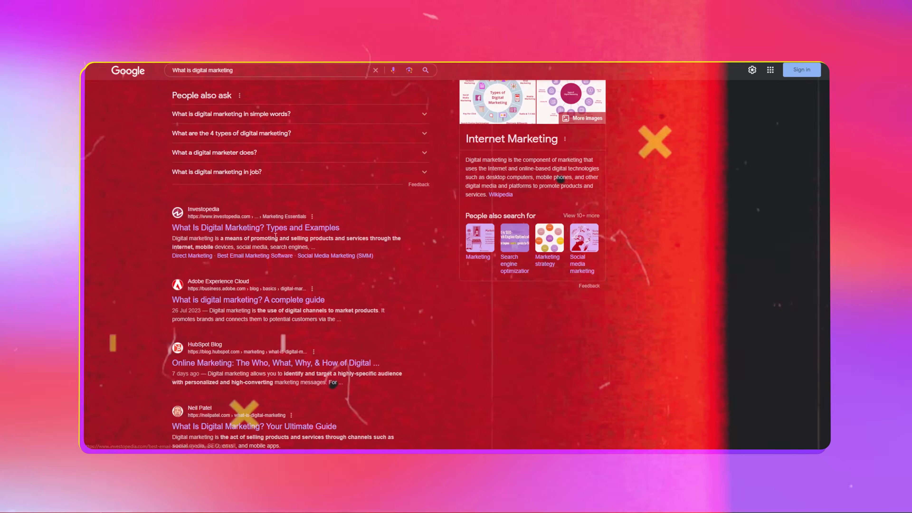
Open the Investopedia result "What Is Digital Marketing? Types and Examples" in a new tab and select the article's text.
{"action": "right_click", "coordinate": [275, 230]}
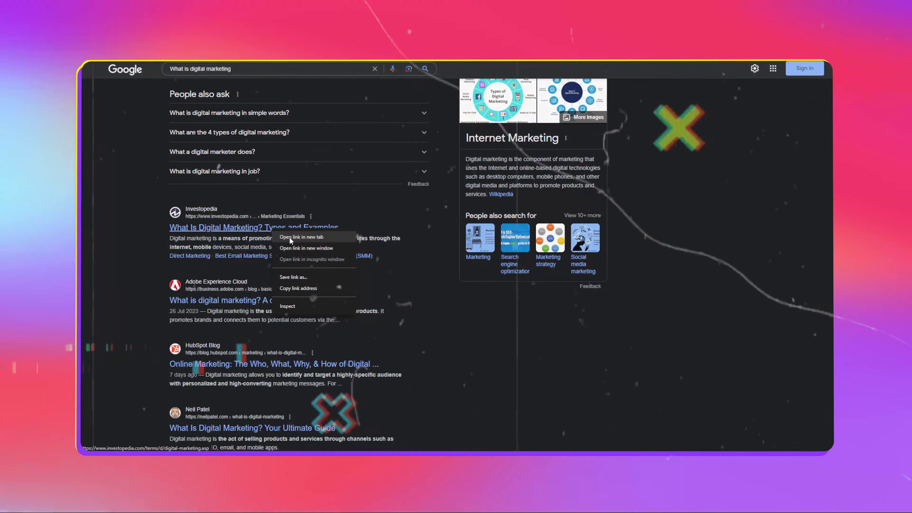
{"action": "left_click", "coordinate": [290, 238]}
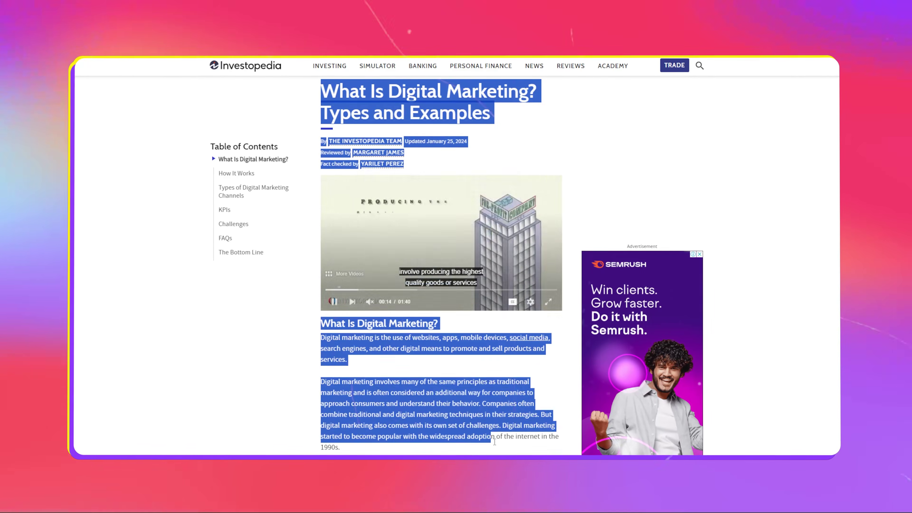
{"action": "scroll", "coordinate": [553, 253], "scroll_direction": "down", "scroll_amount": 15}
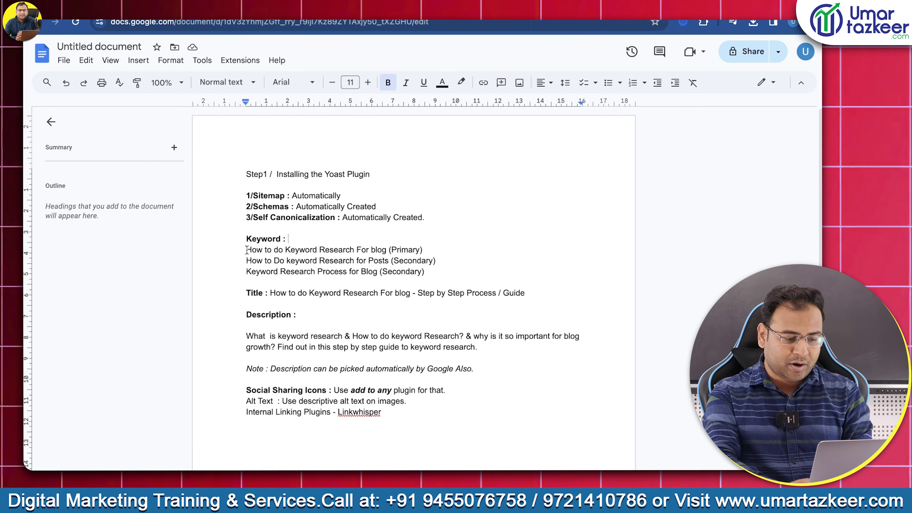
Add the lines "Blog :", "Introduction" and a "P" line for paragraphs below the internal linking note in the document.
{"action": "left_click_drag", "start_coordinate": [248, 250], "coordinate": [364, 248]}
{"action": "left_click", "coordinate": [434, 458]}
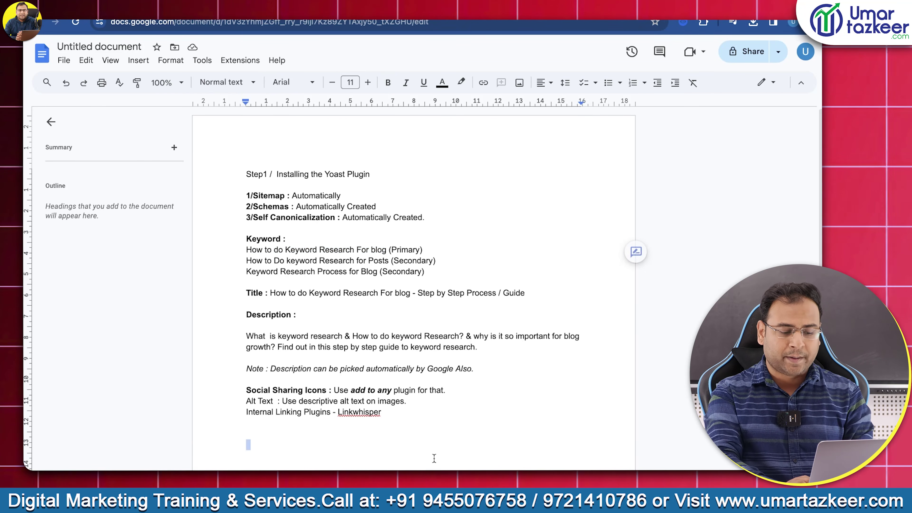
{"action": "scroll", "coordinate": [429, 422], "scroll_direction": "down", "scroll_amount": 5}
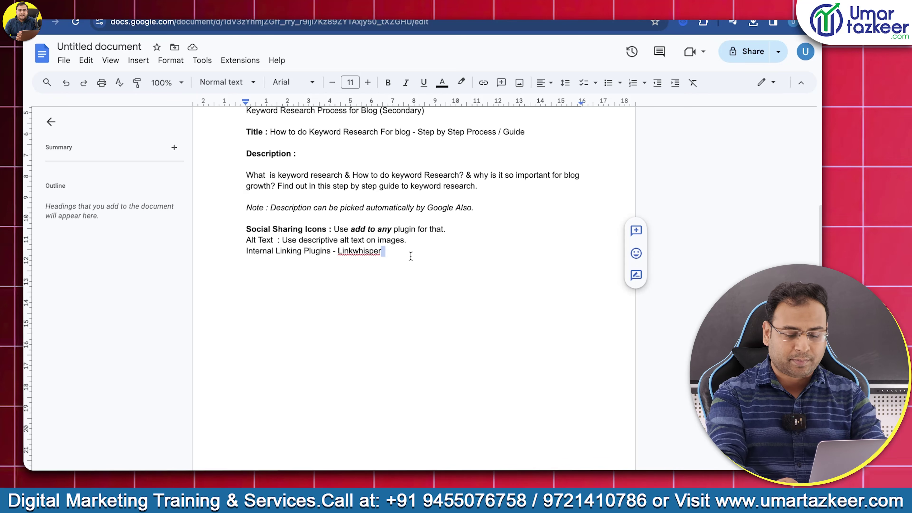
{"action": "key", "text": "Return"}
{"action": "type", "text": "N"}
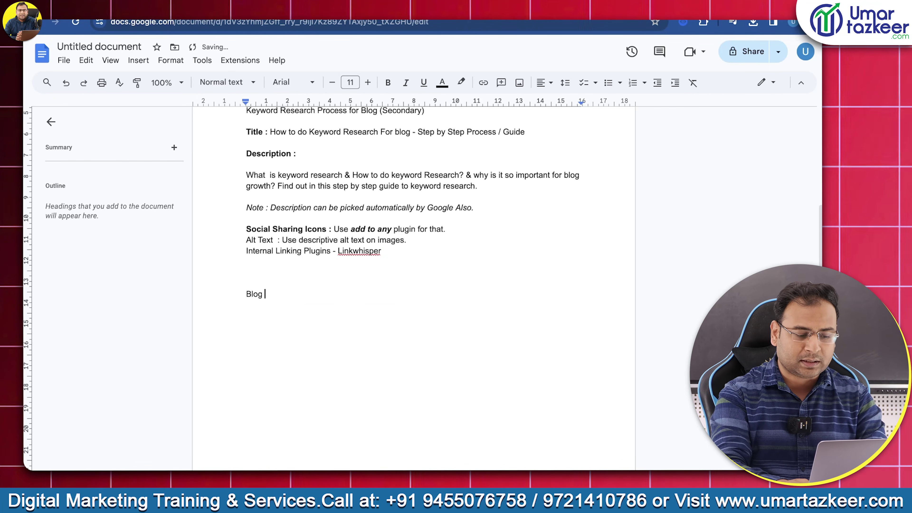
{"action": "type", "text": "Introduc"}
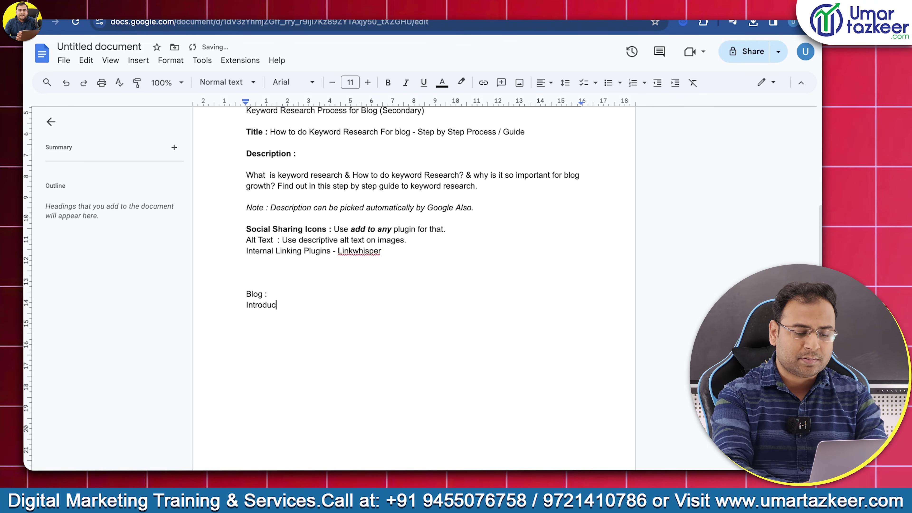
{"action": "type", "text": "tion"}
{"action": "key", "text": "Return"}
{"action": "type", "text": "P ("}
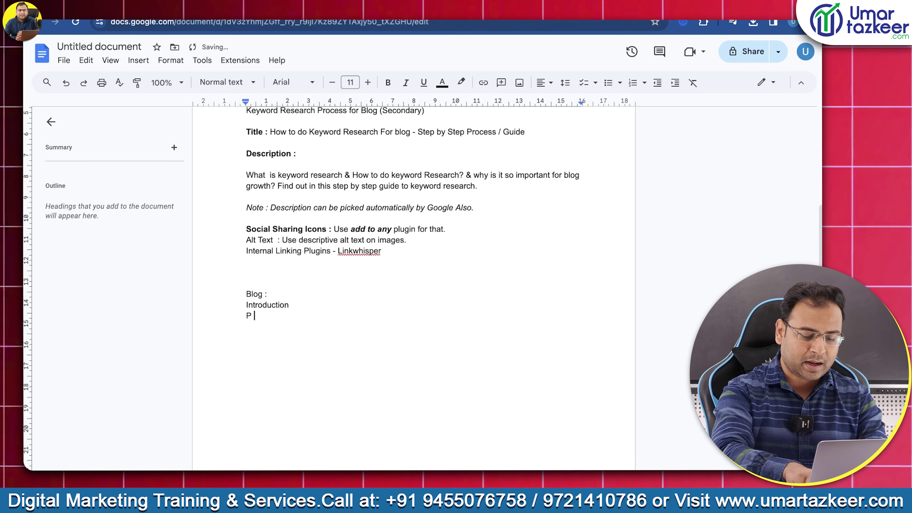
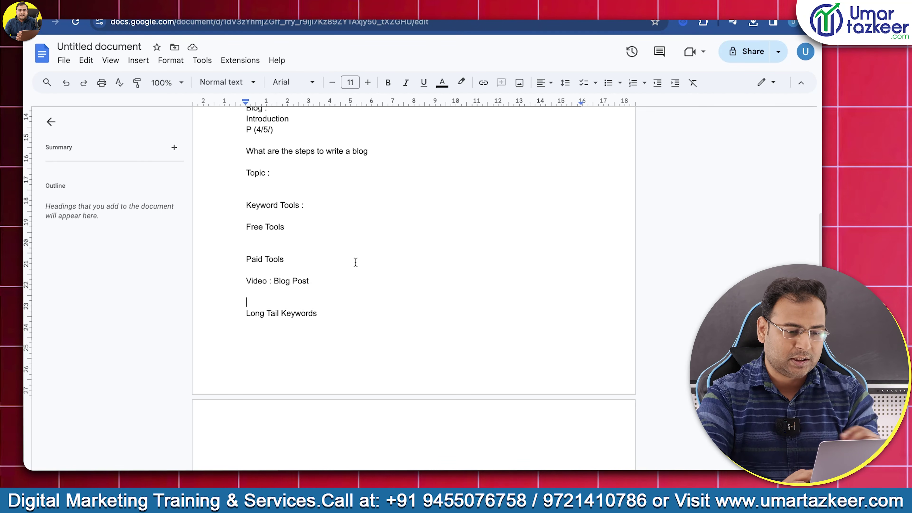
Copy the title "How to do Keyword Research For blog - Step by Step Process" from the notes, leaving out "/ Guide".
{"action": "scroll", "coordinate": [355, 262], "scroll_direction": "up", "scroll_amount": 10}
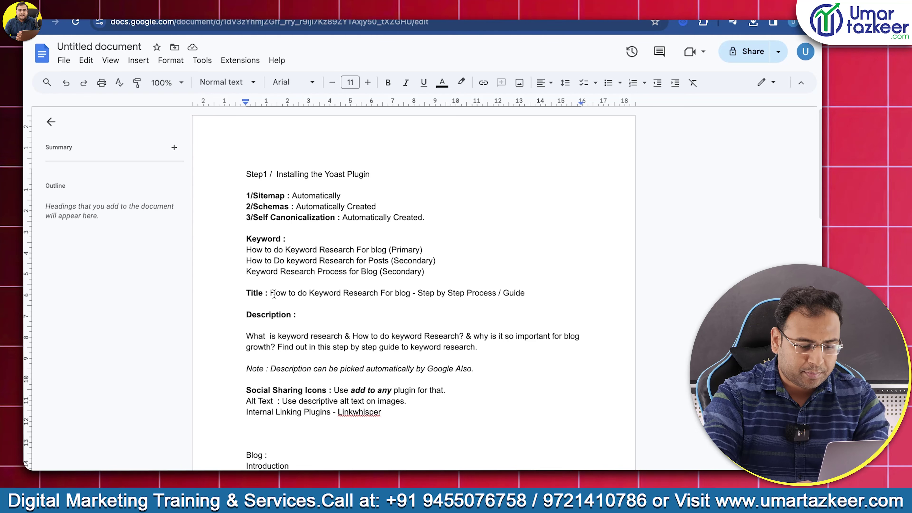
{"action": "left_click_drag", "start_coordinate": [271, 293], "coordinate": [416, 290]}
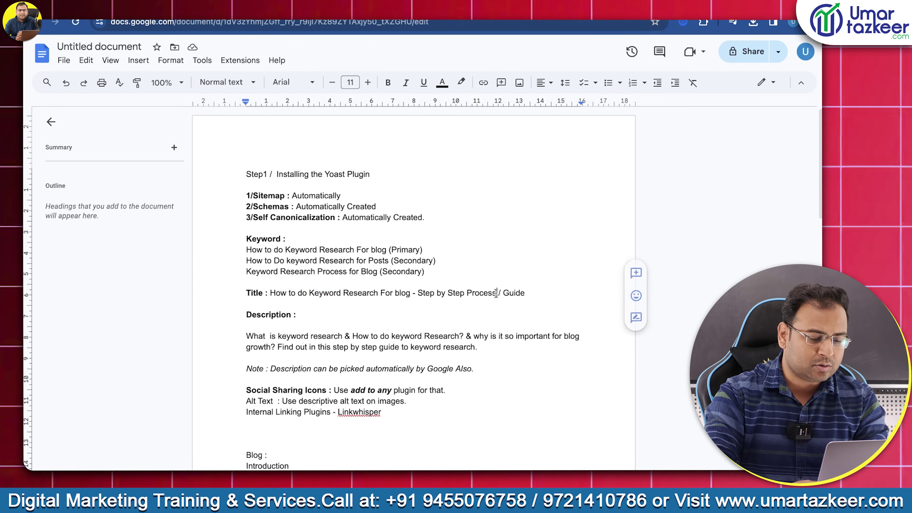
{"action": "left_click_drag", "start_coordinate": [497, 293], "coordinate": [249, 286]}
{"action": "key", "text": "super+c"}
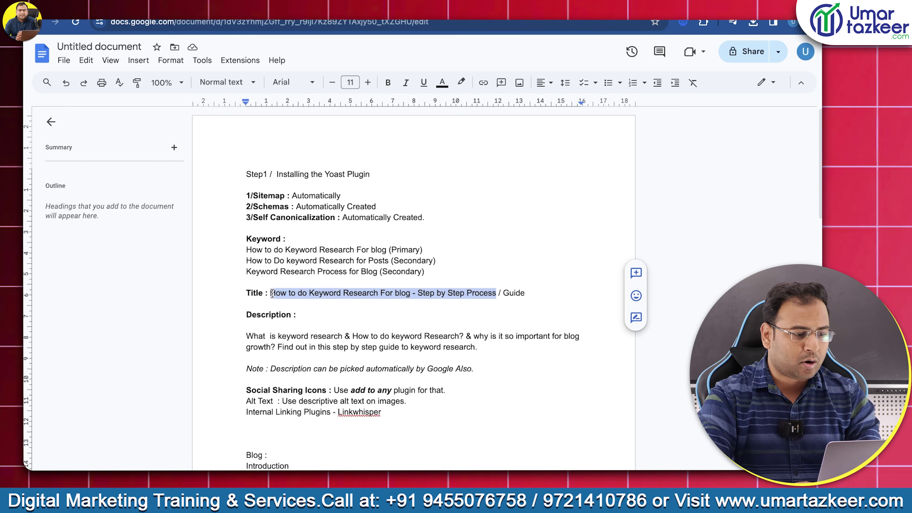
Replace the variables in the post's Yoast SEO title with "How to do Keyword Research For blog - Step by Step Process".
{"action": "key", "text": "ctrl+Tab"}
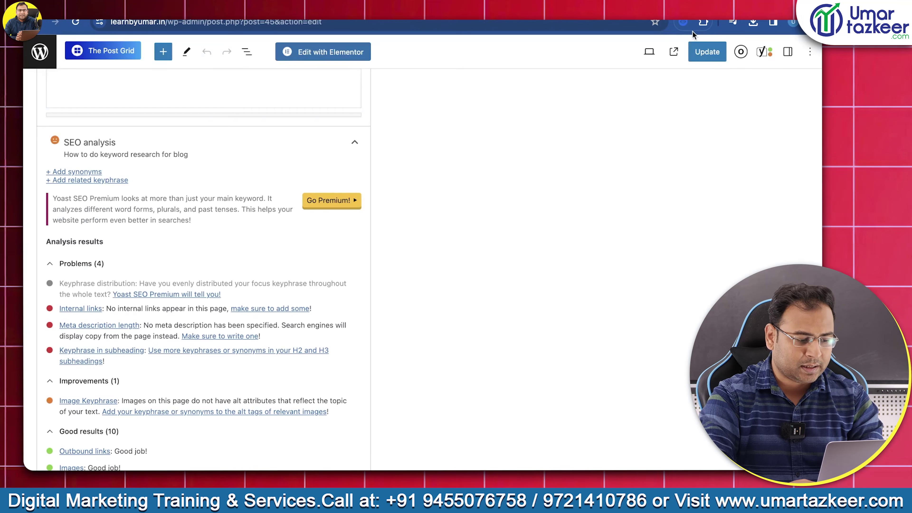
{"action": "scroll", "coordinate": [268, 276], "scroll_direction": "up", "scroll_amount": 15}
{"action": "scroll", "coordinate": [268, 276], "scroll_direction": "down", "scroll_amount": 6}
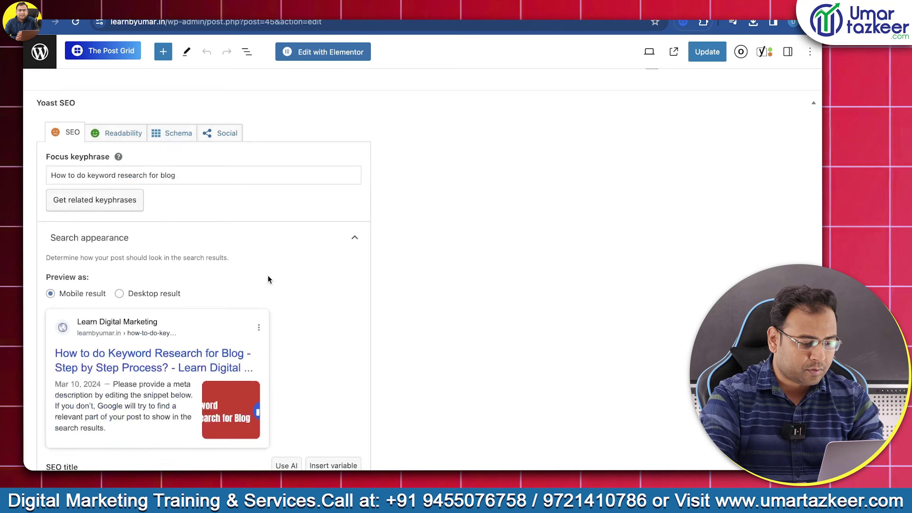
{"action": "left_click", "coordinate": [167, 422]}
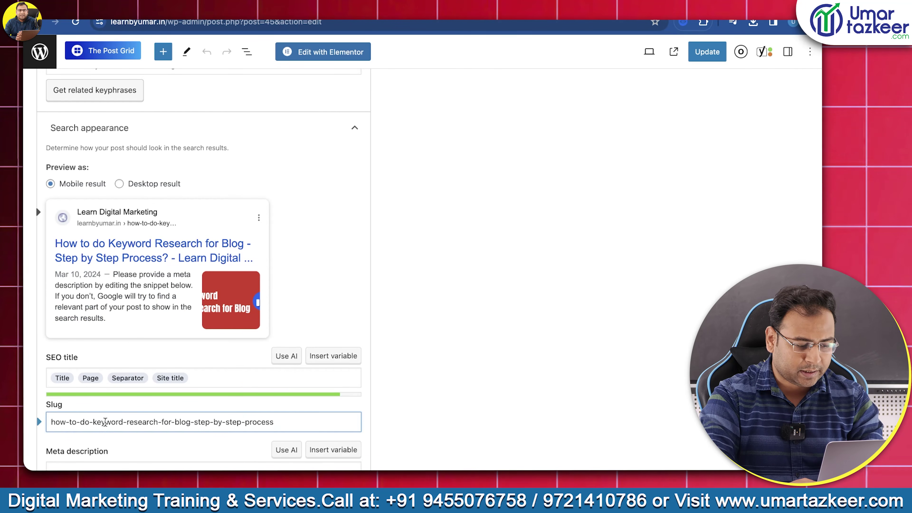
{"action": "key", "text": "super+a"}
{"action": "left_click", "coordinate": [208, 375]}
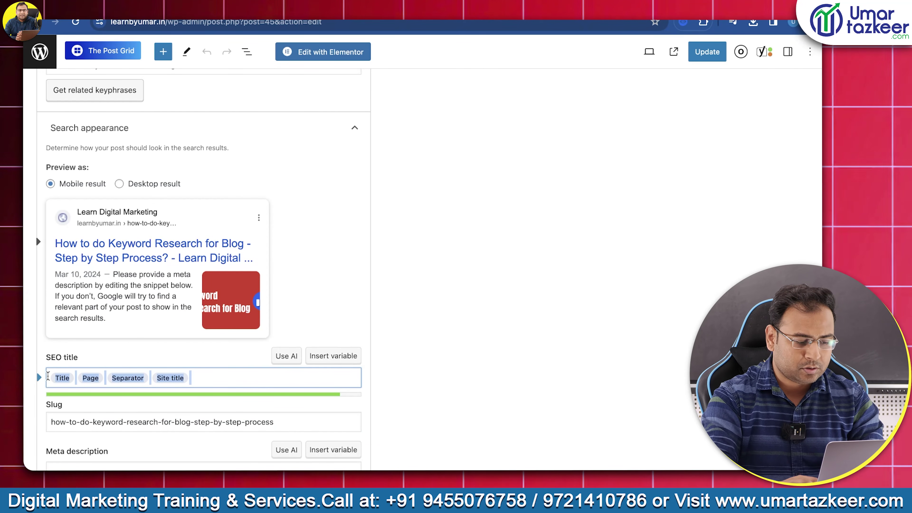
{"action": "key", "text": "BackSpace"}
{"action": "key", "text": "super+v"}
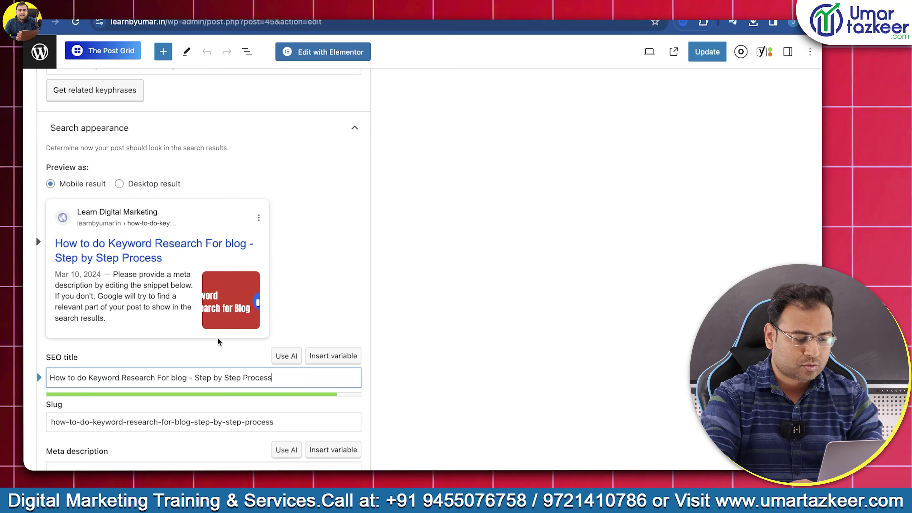
Shorten the post's slug to how-to-do-keyword-research-for-blog by removing the "-step-by-step-process" ending.
{"action": "scroll", "coordinate": [456, 286], "scroll_direction": "down", "scroll_amount": 3}
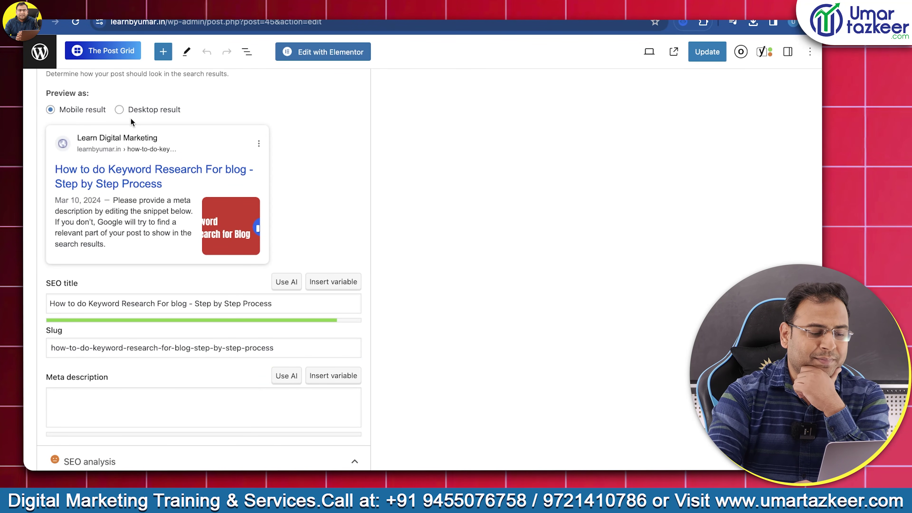
{"action": "scroll", "coordinate": [169, 212], "scroll_direction": "down", "scroll_amount": 2}
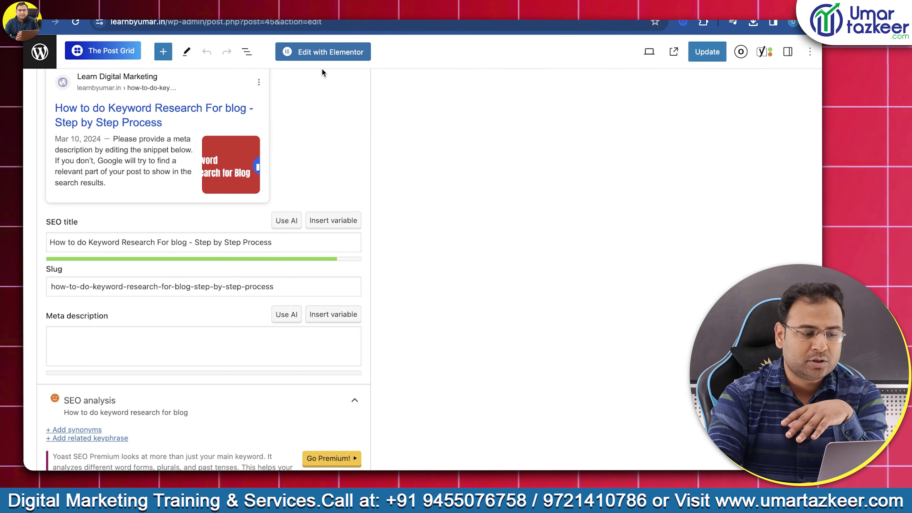
{"action": "left_click_drag", "start_coordinate": [167, 22], "coordinate": [355, 23]}
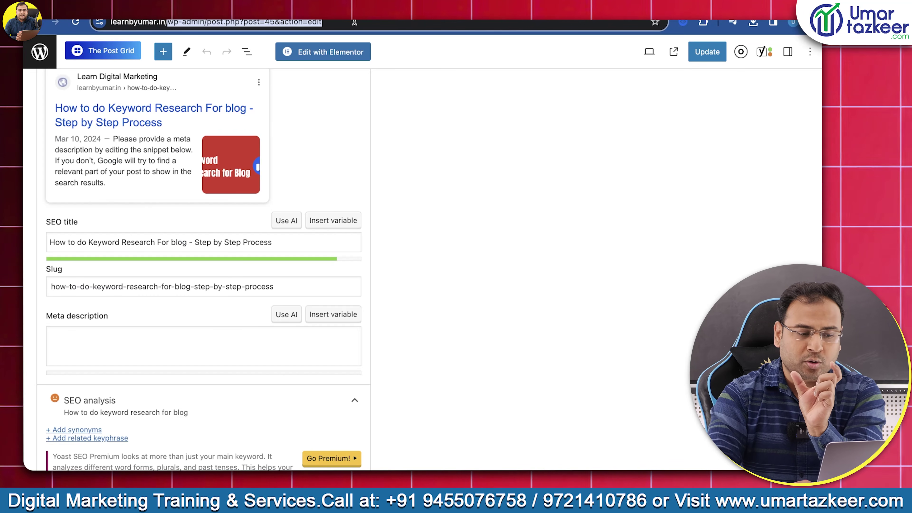
{"action": "left_click_drag", "start_coordinate": [355, 22], "coordinate": [354, 23]}
{"action": "left_click", "coordinate": [449, 228]}
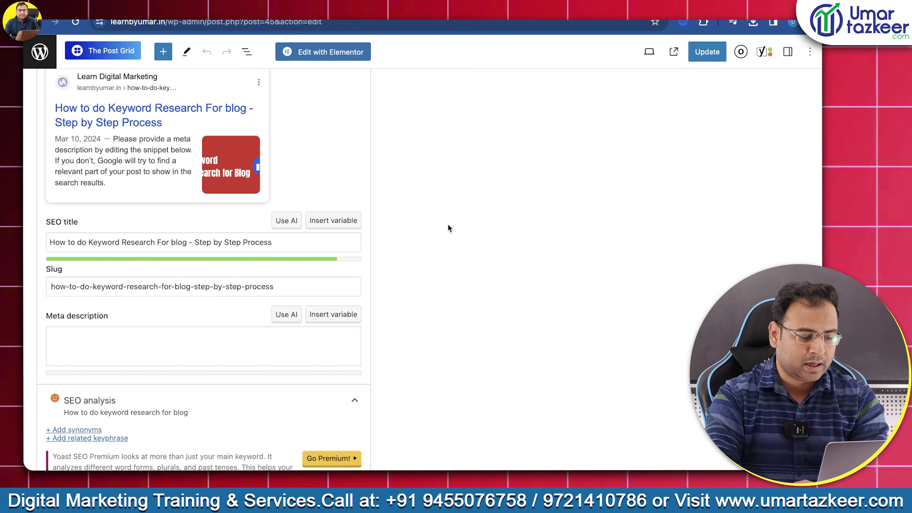
{"action": "left_click_drag", "start_coordinate": [194, 286], "coordinate": [52, 287]}
{"action": "left_click", "coordinate": [191, 287]}
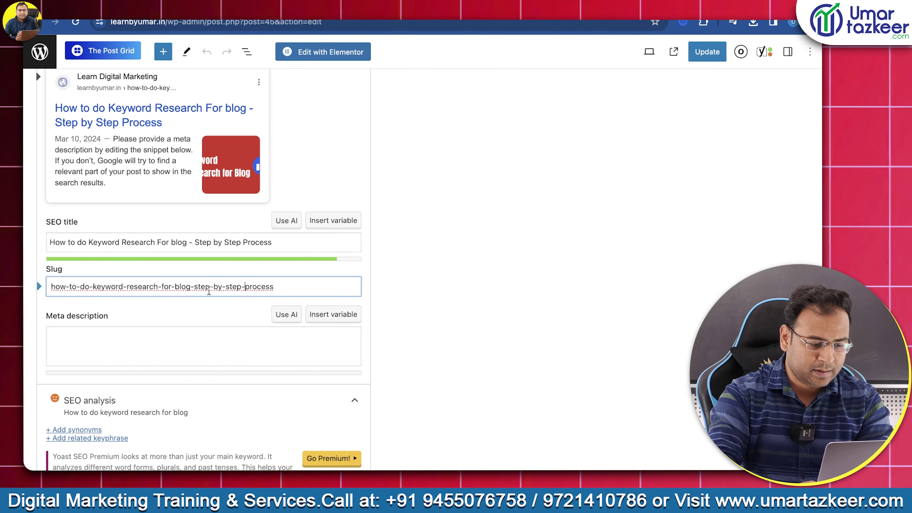
{"action": "left_click_drag", "start_coordinate": [192, 287], "coordinate": [283, 288]}
{"action": "key", "text": "BackSpace"}
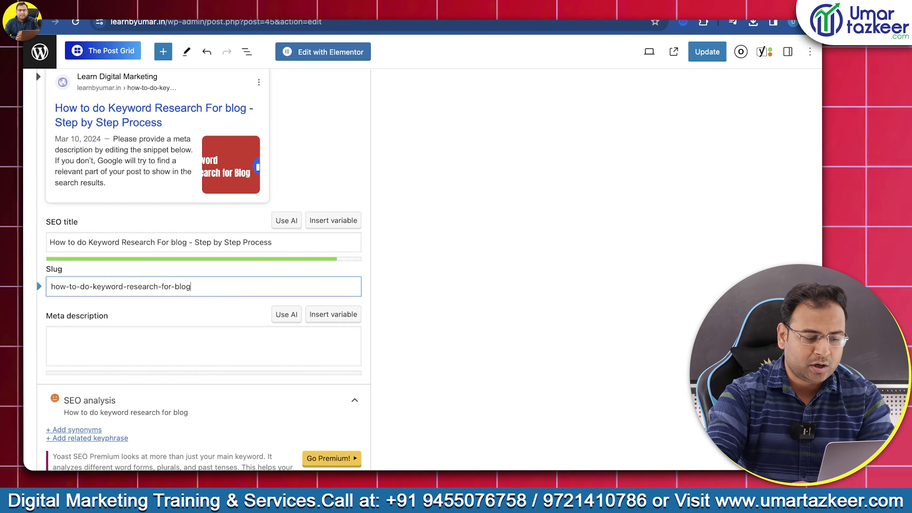
{"action": "scroll", "coordinate": [169, 153], "scroll_direction": "up", "scroll_amount": 2}
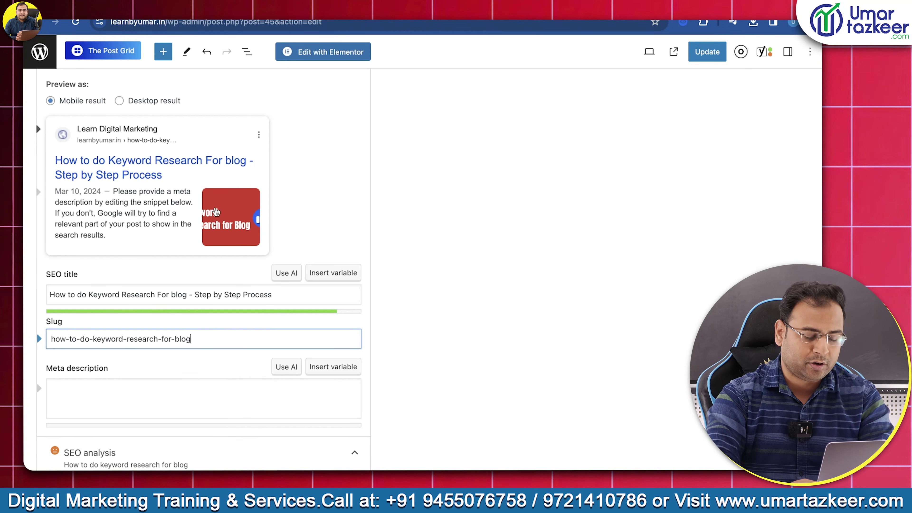
Fill the post's meta description with the "What is keyword research & How to do keyword Research?" description text copied from the notes document.
{"action": "scroll", "coordinate": [217, 212], "scroll_direction": "down", "scroll_amount": 3}
{"action": "scroll", "coordinate": [122, 253], "scroll_direction": "down", "scroll_amount": 3}
{"action": "left_click", "coordinate": [122, 256]}
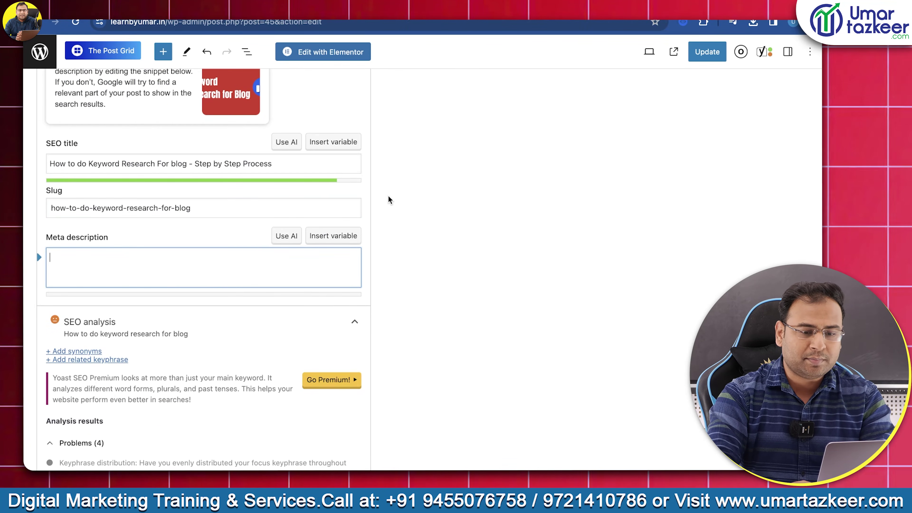
{"action": "key", "text": "ctrl+Tab"}
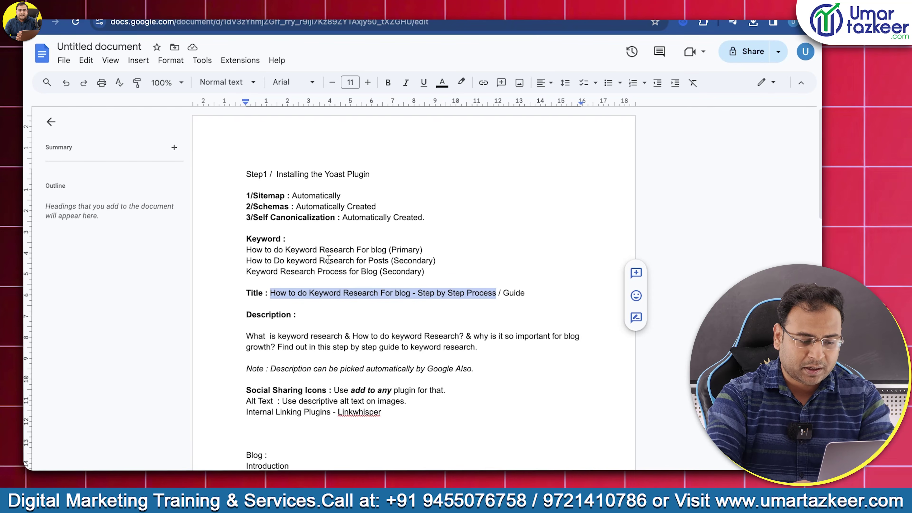
{"action": "scroll", "coordinate": [329, 259], "scroll_direction": "down", "scroll_amount": 2}
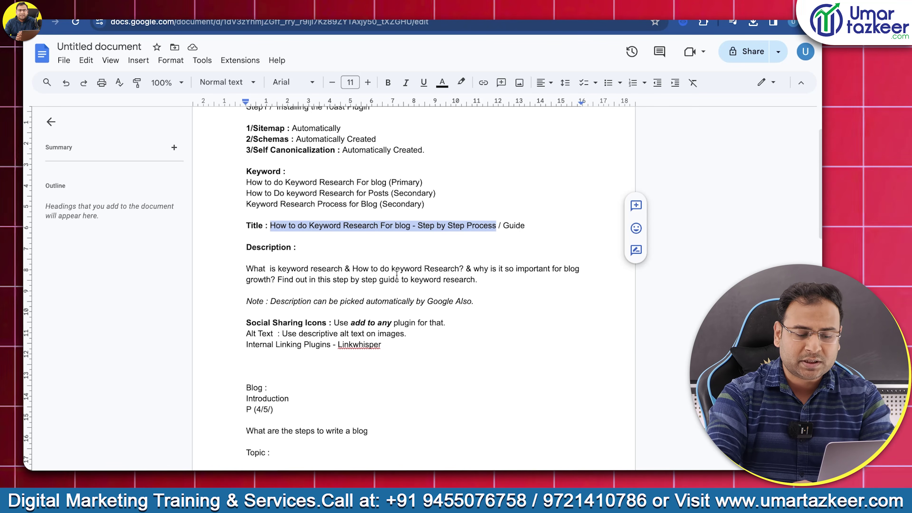
{"action": "left_click_drag", "start_coordinate": [479, 280], "coordinate": [246, 258]}
{"action": "key", "text": "ctrl+c"}
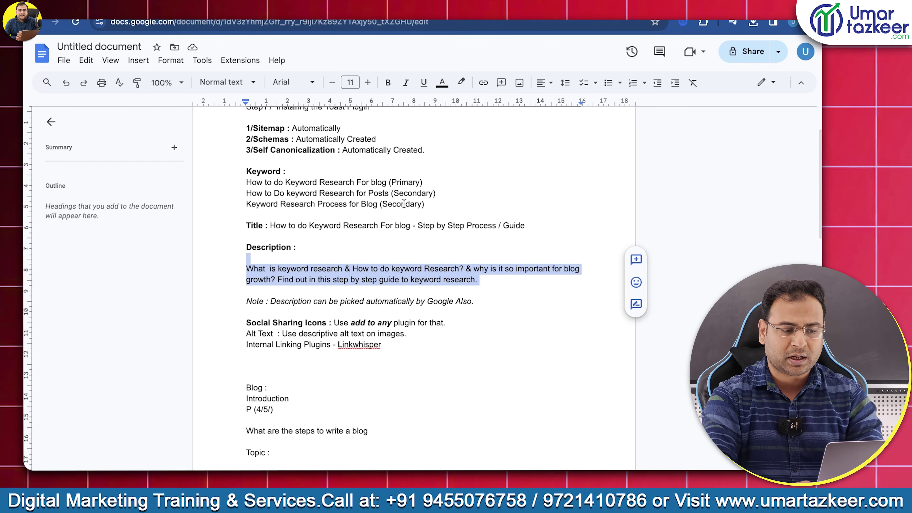
{"action": "key", "text": "ctrl+Tab"}
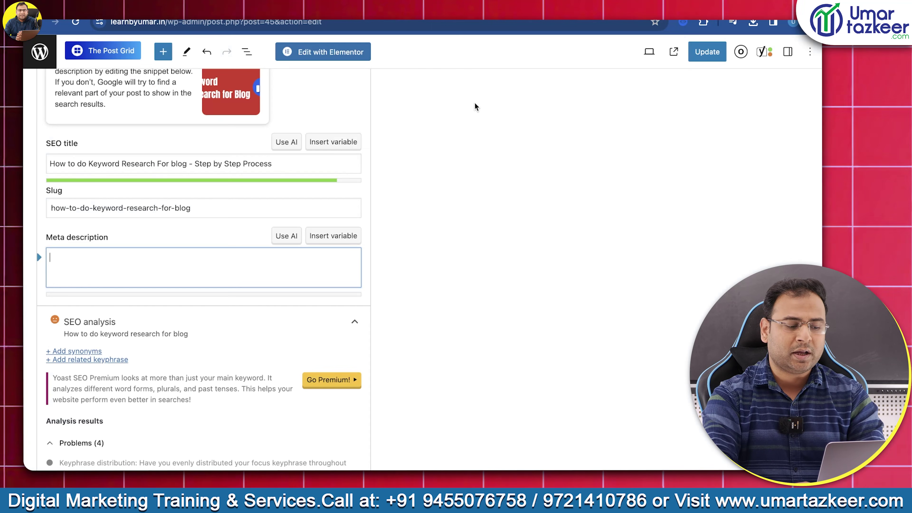
{"action": "key", "text": "ctrl+v"}
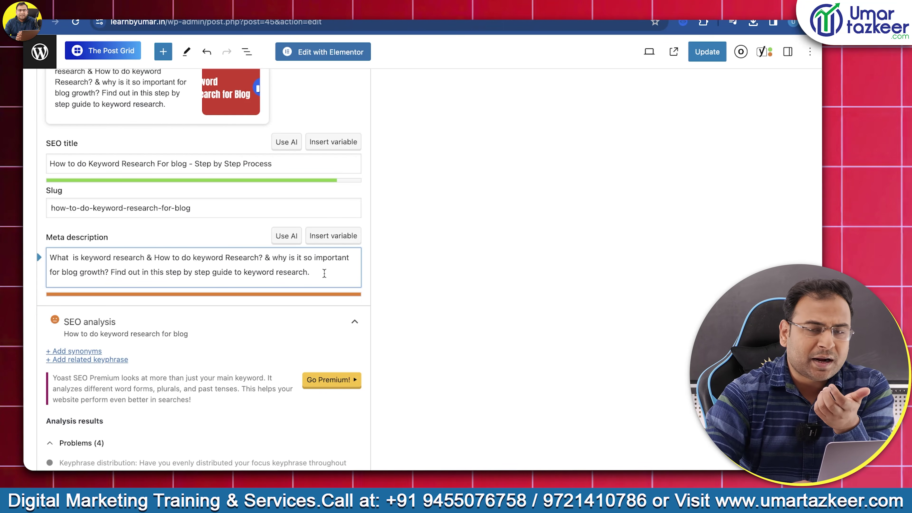
{"action": "key", "text": "BackSpace"}
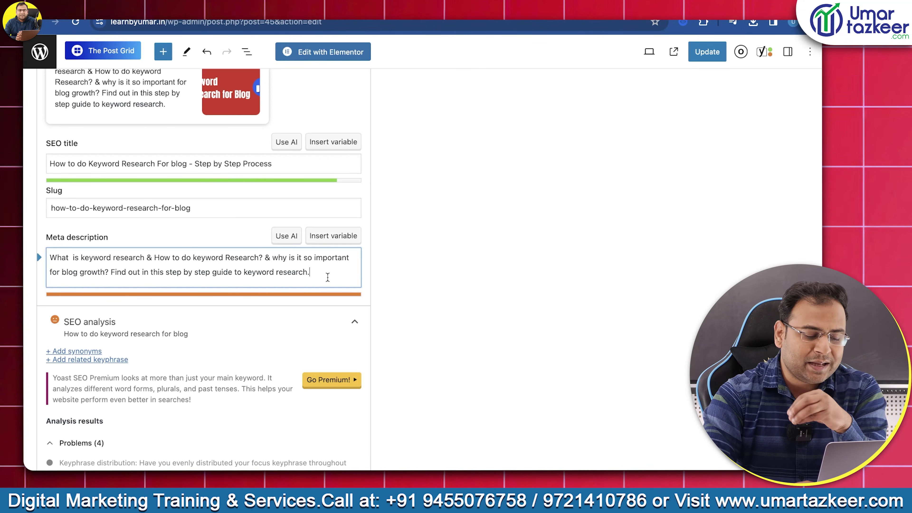
Review the meta description text and go back to the opening paragraph of the blog post.
{"action": "left_click_drag", "start_coordinate": [323, 272], "coordinate": [56, 248]}
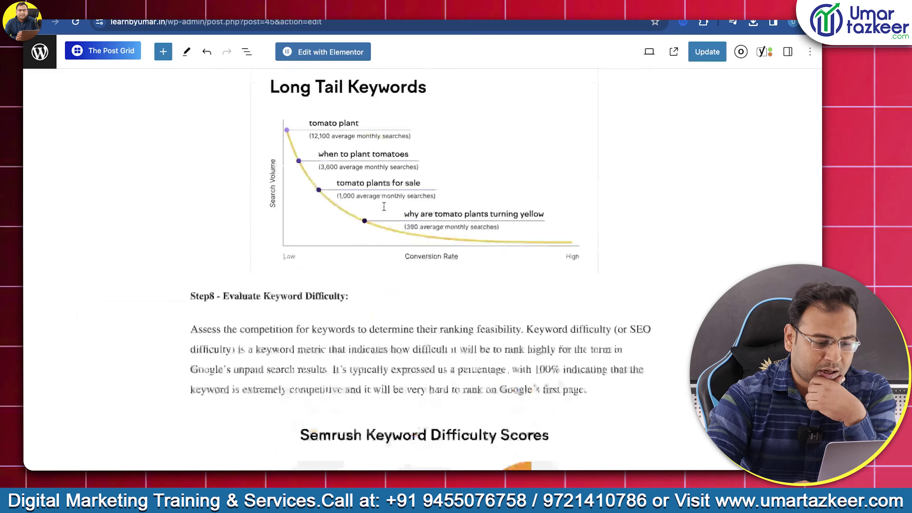
{"action": "scroll", "coordinate": [385, 211], "scroll_direction": "up", "scroll_amount": 10}
{"action": "scroll", "coordinate": [384, 211], "scroll_direction": "up", "scroll_amount": 15}
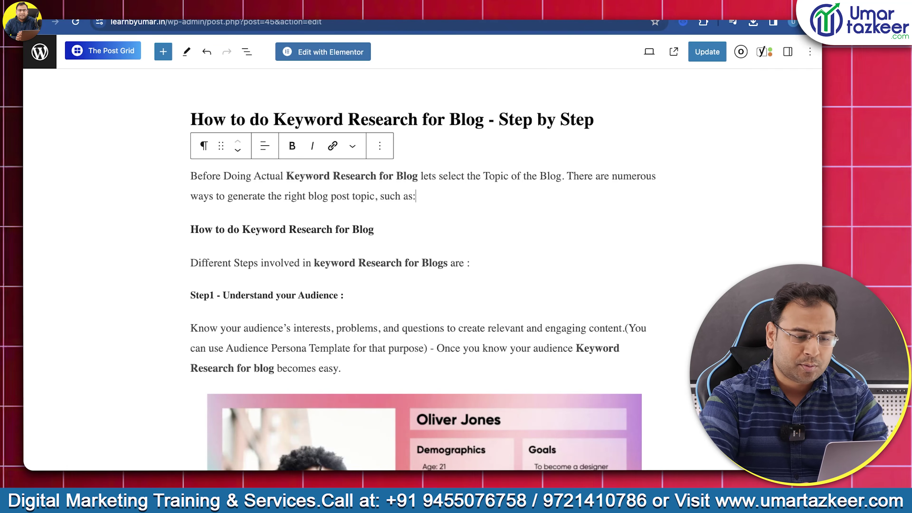
Return to the notes document and examine the note about Google picking descriptions automatically.
{"action": "key", "text": "ctrl+Tab"}
{"action": "left_click", "coordinate": [269, 305]}
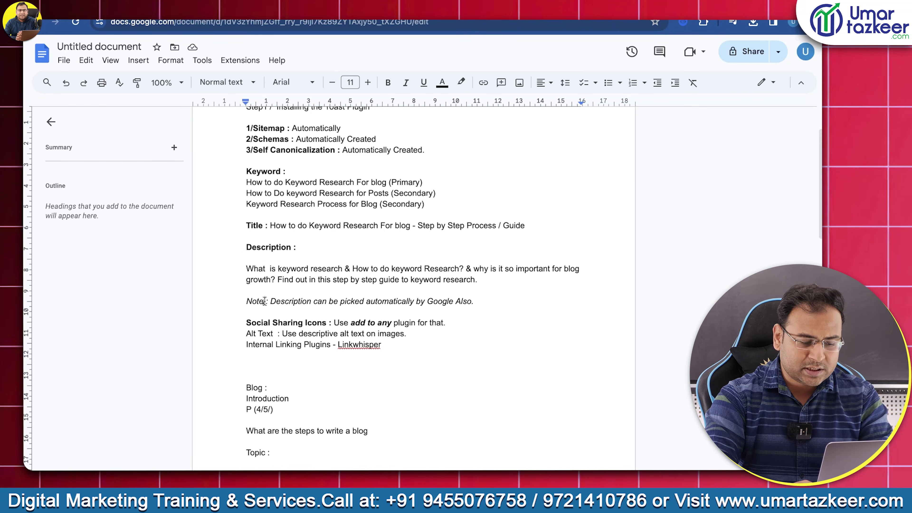
{"action": "left_click_drag", "start_coordinate": [264, 302], "coordinate": [387, 302]}
{"action": "key", "text": "Up"}
{"action": "key", "text": "Up"}
{"action": "key", "text": "Up"}
{"action": "key", "text": "Up"}
{"action": "key", "text": "Up"}
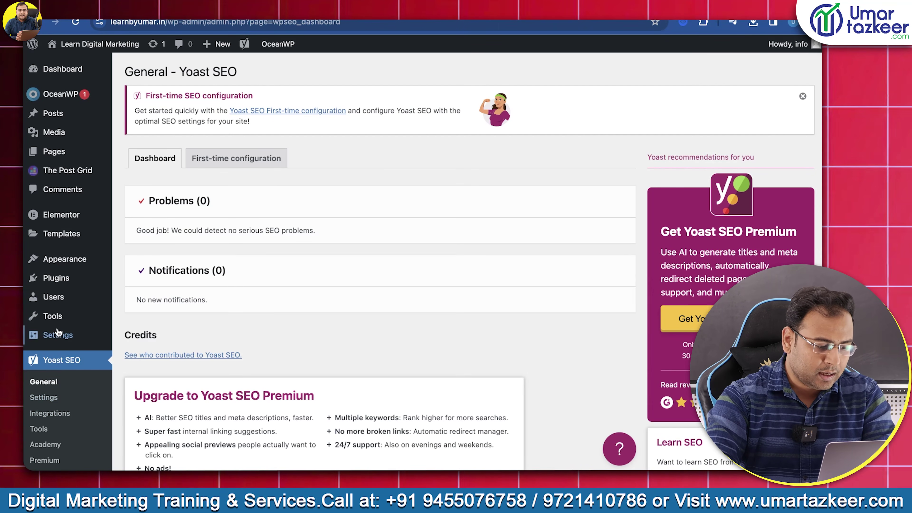
Search for "add to" in the WordPress plugin directory to find AddToAny Share Buttons, and go to its share settings.
{"action": "left_click", "coordinate": [150, 295]}
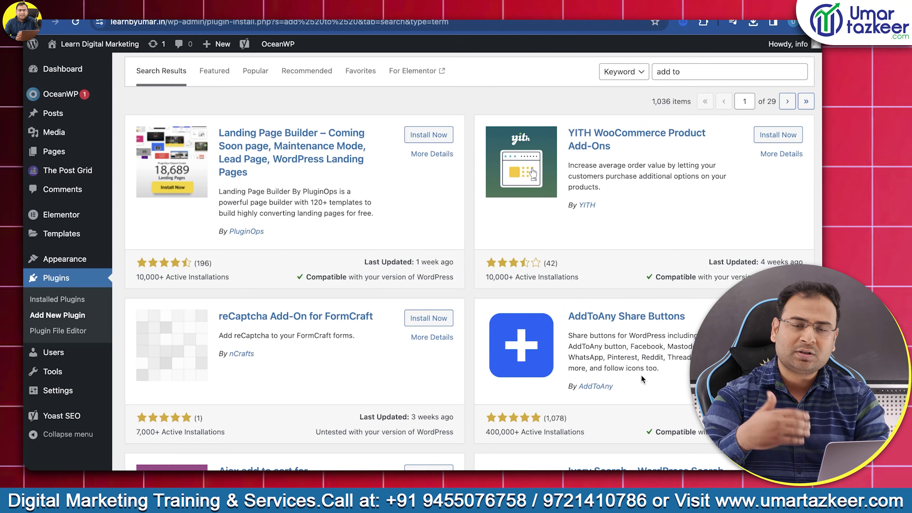
{"action": "key", "text": "Return"}
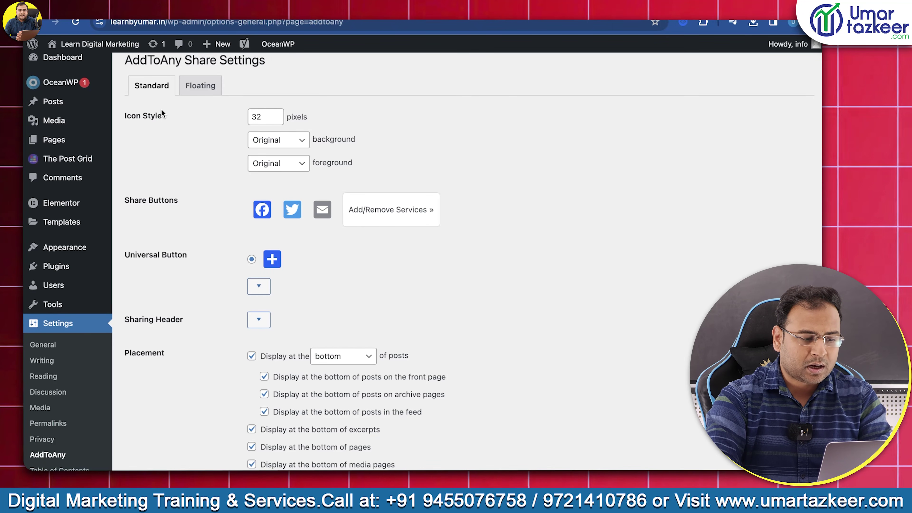
Review the icon size, share buttons and placement options in the AddToAny share settings and save the settings.
{"action": "left_click", "coordinate": [264, 114]}
{"action": "double_click", "coordinate": [265, 114]}
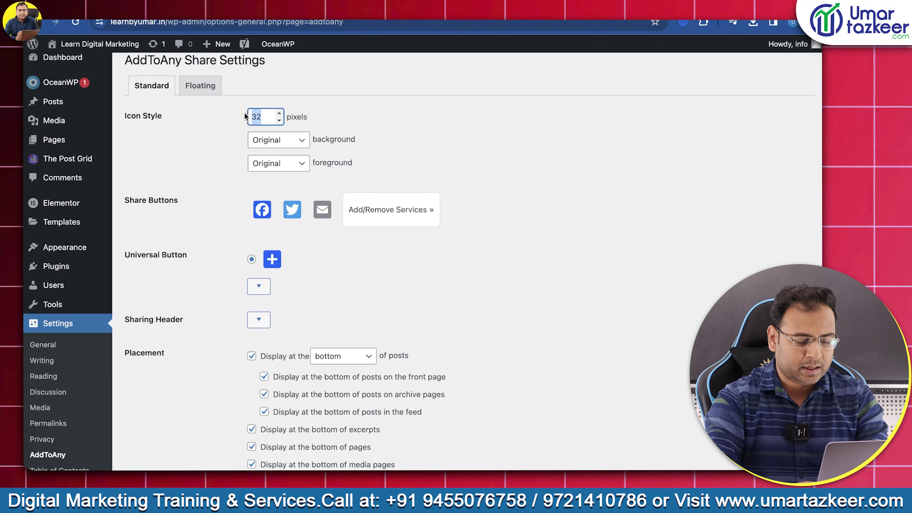
{"action": "scroll", "coordinate": [421, 126], "scroll_direction": "down", "scroll_amount": 3}
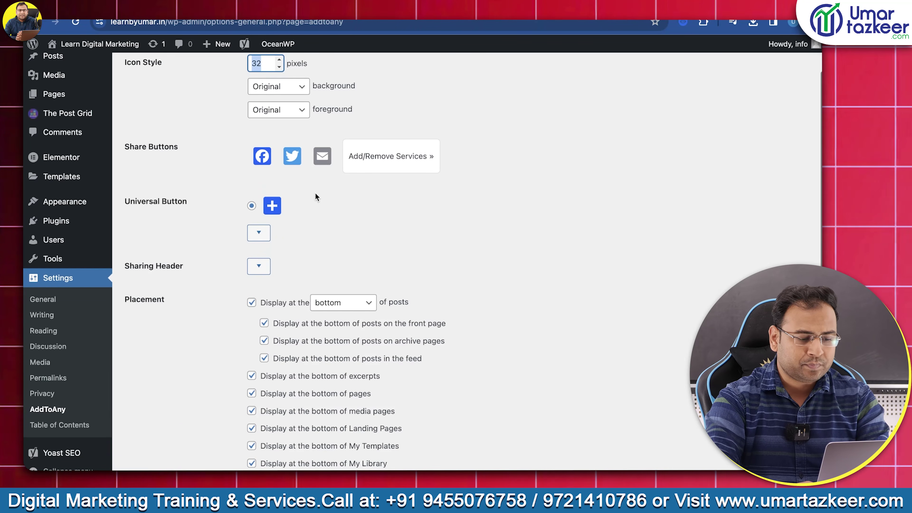
{"action": "scroll", "coordinate": [348, 238], "scroll_direction": "down", "scroll_amount": 2}
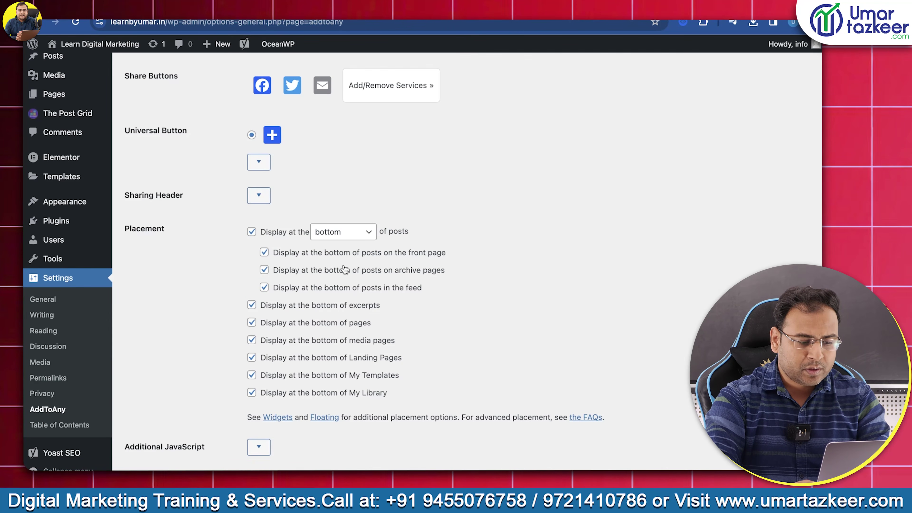
{"action": "scroll", "coordinate": [345, 269], "scroll_direction": "down", "scroll_amount": 2}
{"action": "scroll", "coordinate": [316, 319], "scroll_direction": "down", "scroll_amount": 3}
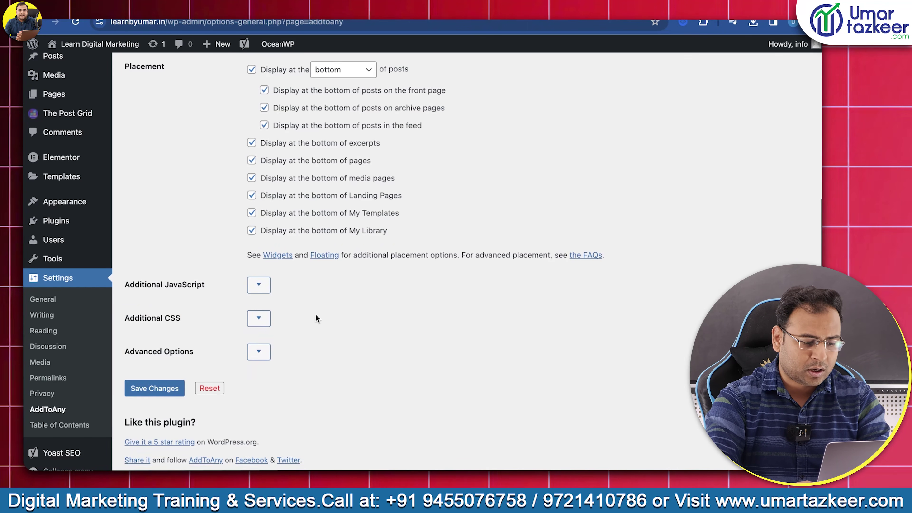
{"action": "left_click", "coordinate": [148, 384]}
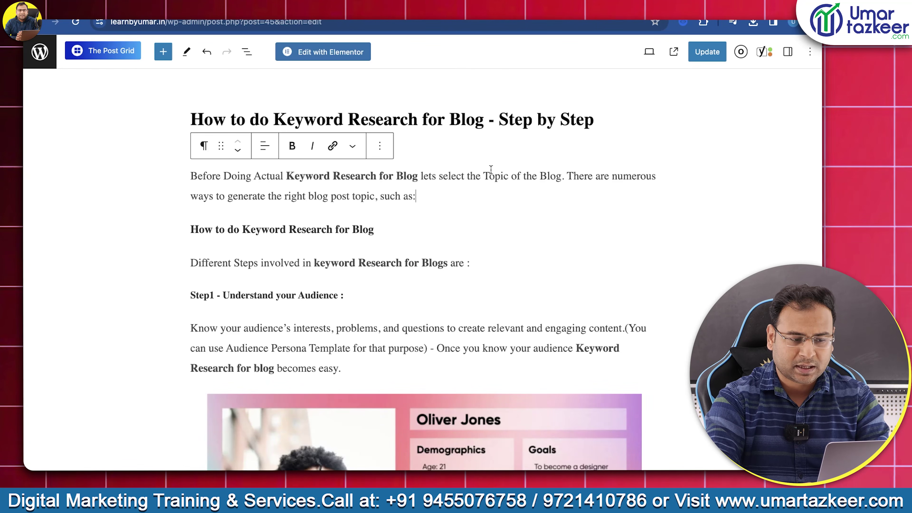
Reload the keyword research post and check the social sharing icons below the published article, including the extra sharing services.
{"action": "key", "text": "super+r"}
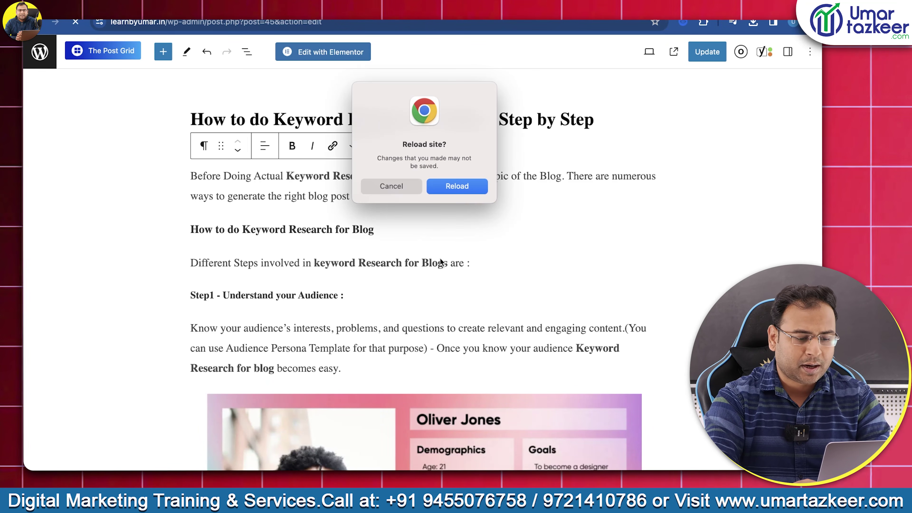
{"action": "key", "text": "Return"}
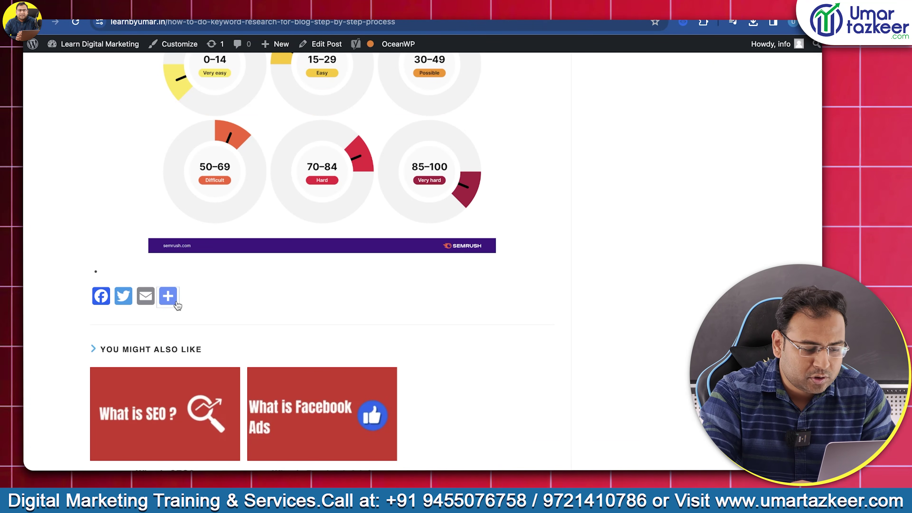
{"action": "left_click", "coordinate": [170, 298]}
{"action": "left_click", "coordinate": [475, 350]}
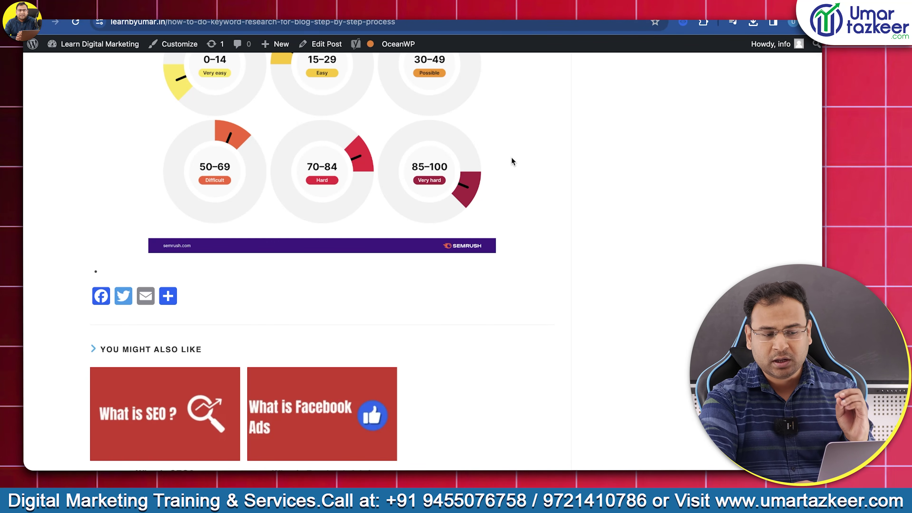
Switch to the notes document and examine the note about using descriptive alt text on images.
{"action": "key", "text": "ctrl+Tab"}
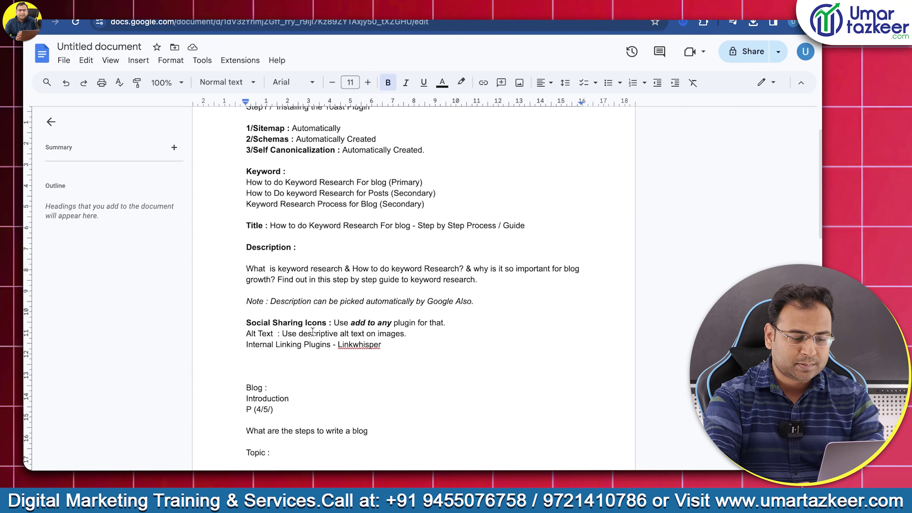
{"action": "left_click_drag", "start_coordinate": [282, 335], "coordinate": [422, 333]}
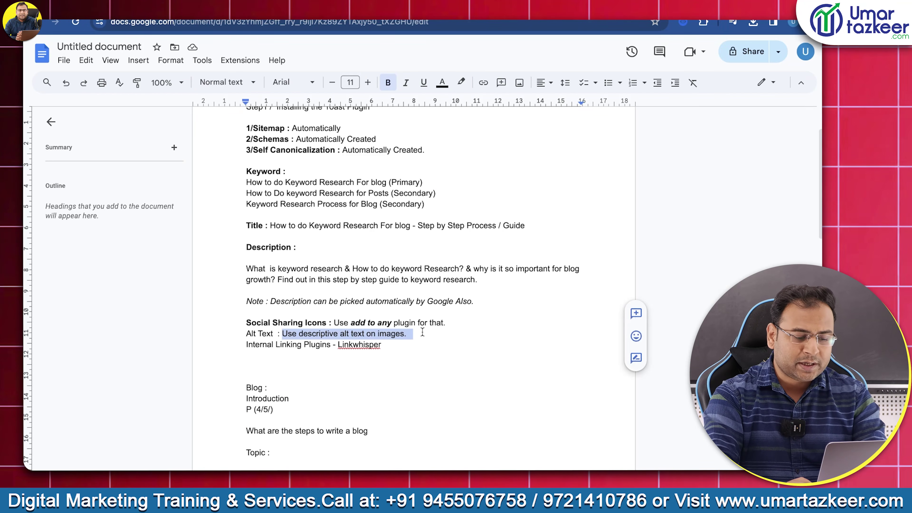
{"action": "left_click", "coordinate": [401, 371]}
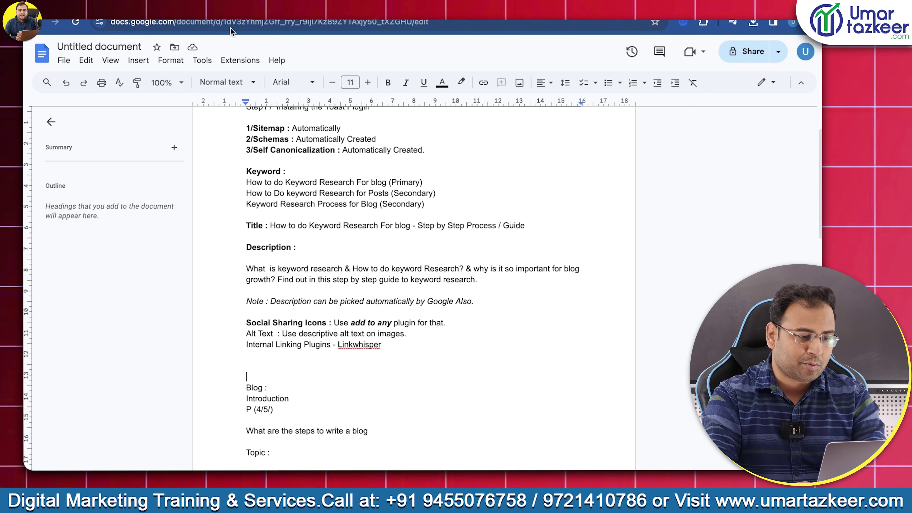
Return to the published keyword research post and open it for editing.
{"action": "left_click", "coordinate": [215, 2]}
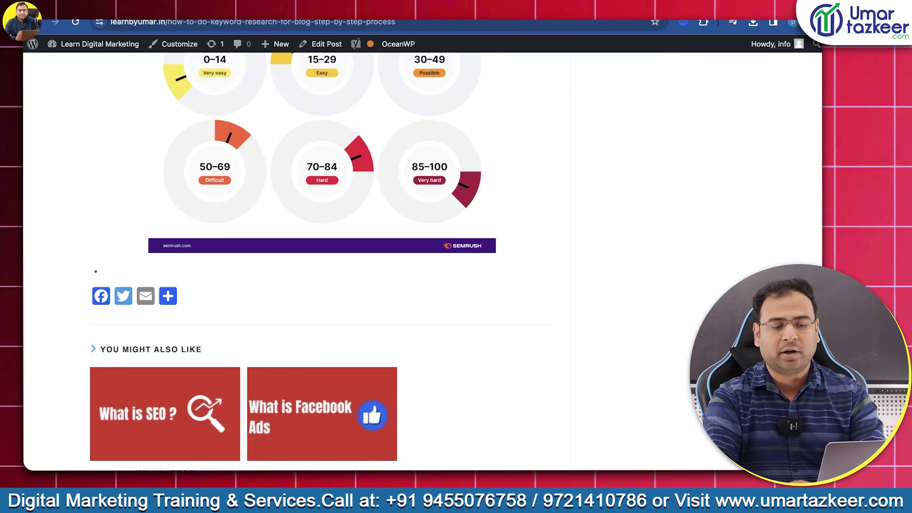
{"action": "scroll", "coordinate": [520, 144], "scroll_direction": "up", "scroll_amount": 20}
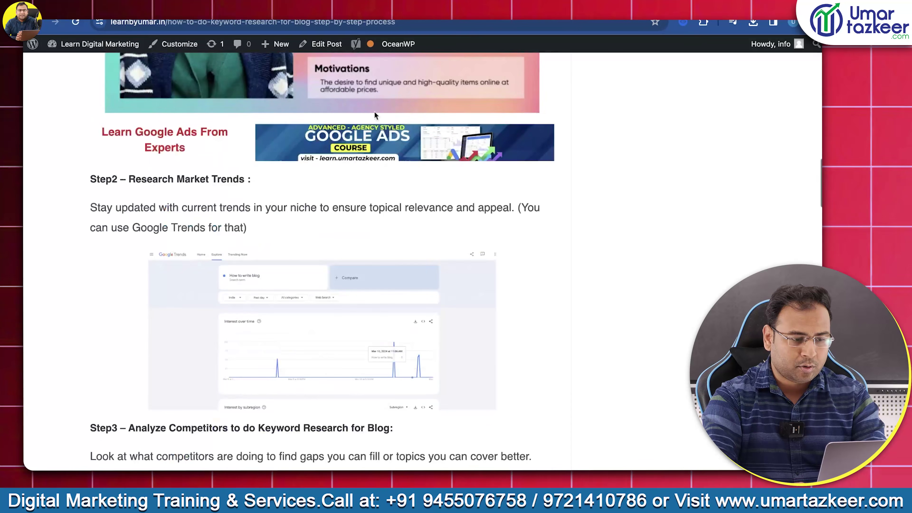
{"action": "left_click", "coordinate": [331, 44]}
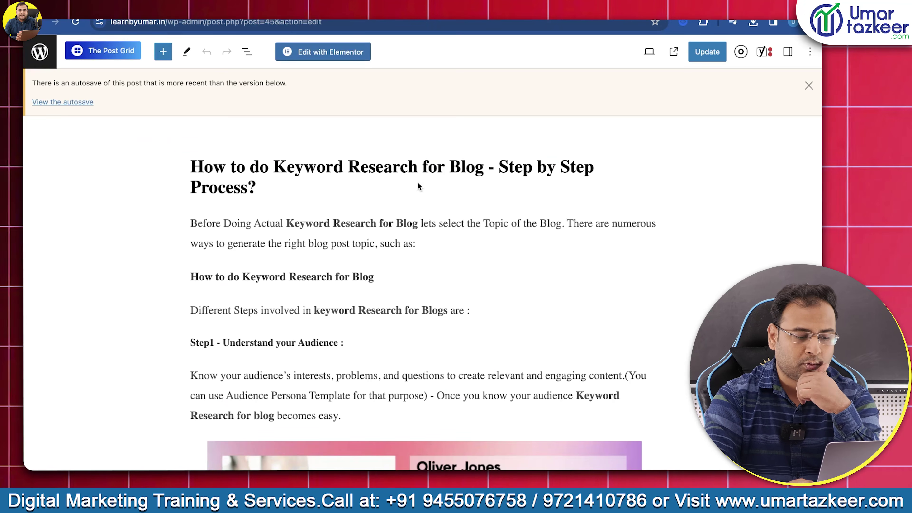
Set the alternative text of the Google Ads keyword plan image under Step4 to "Keyword reasearch for blog using Google Keyword planner tool".
{"action": "scroll", "coordinate": [459, 292], "scroll_direction": "down", "scroll_amount": 20}
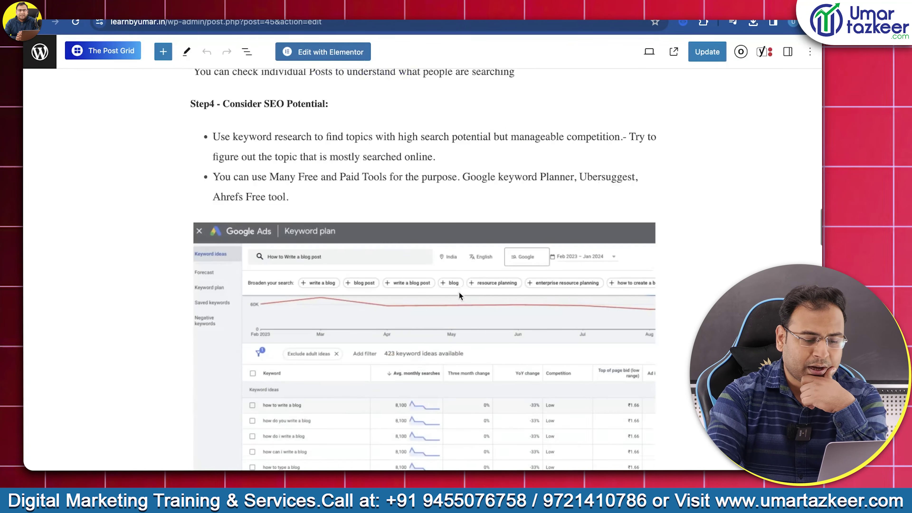
{"action": "left_click", "coordinate": [428, 268]}
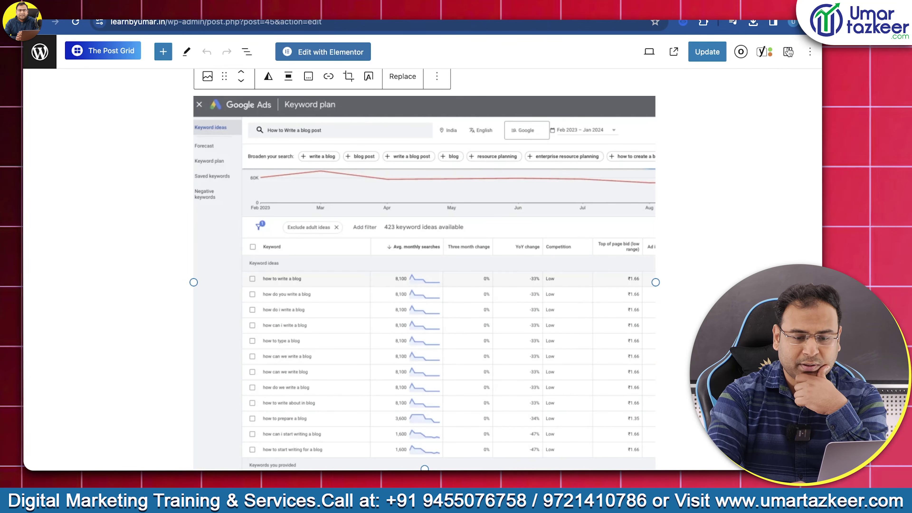
{"action": "key", "text": "super+shift+comma"}
{"action": "scroll", "coordinate": [715, 231], "scroll_direction": "down", "scroll_amount": 2}
{"action": "left_click", "coordinate": [715, 231]}
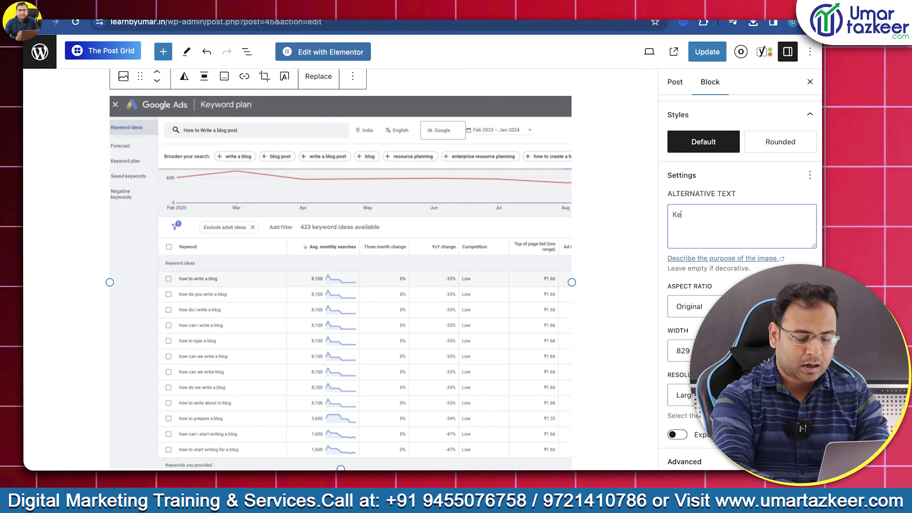
{"action": "type", "text": "earch for blog using Google"}
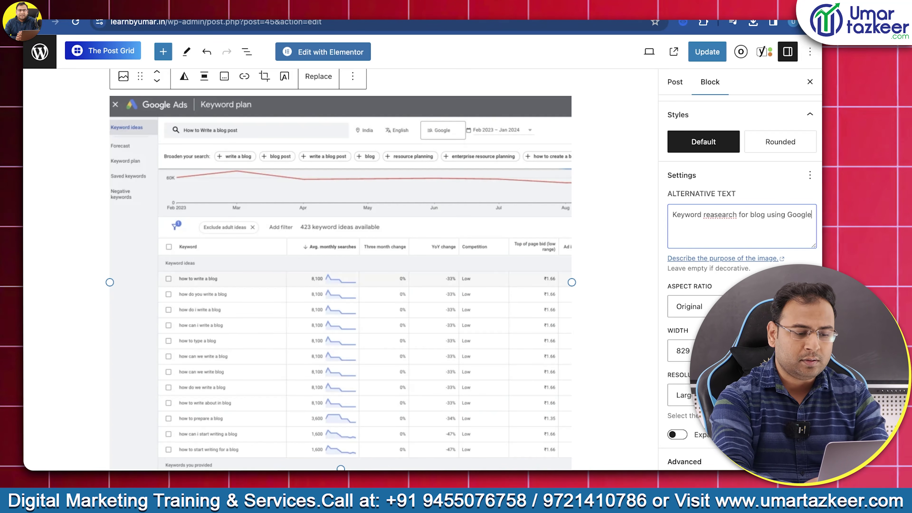
{"action": "type", "text": " Keyword planner tool"}
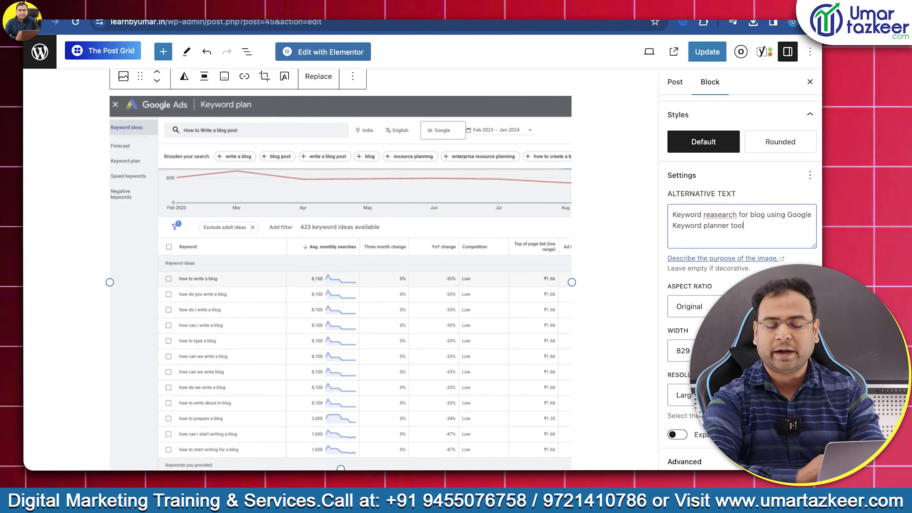